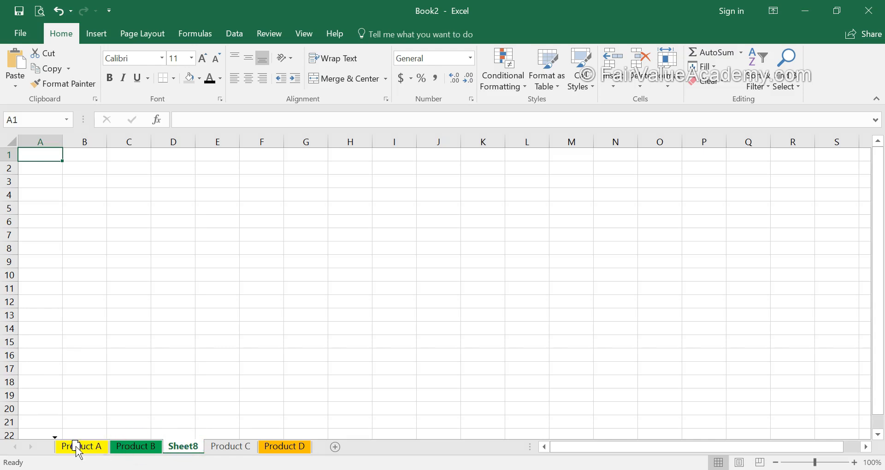
Move the blank sheet to the front, rename it Index, and bring up Save As.
left_click_drag(76, 443, 77, 447)
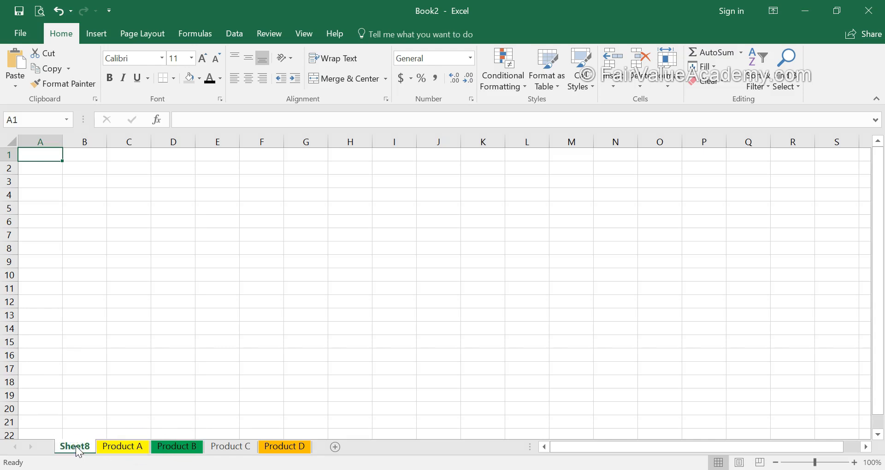
right_click(77, 450)
left_click(110, 315)
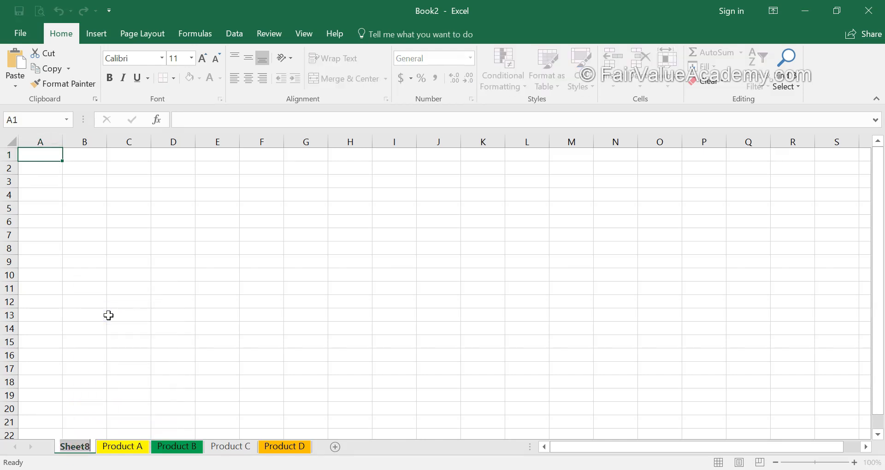
type("Index")
left_click(21, 34)
left_click(33, 124)
Save the workbook to the FVC folder as 'Multi Sheet Price List 1-Jan-2018'.
left_click(29, 145)
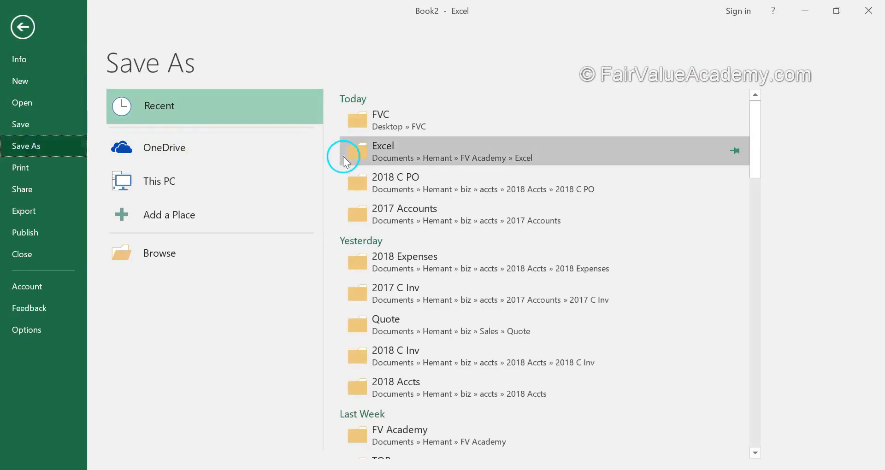
left_click(406, 128)
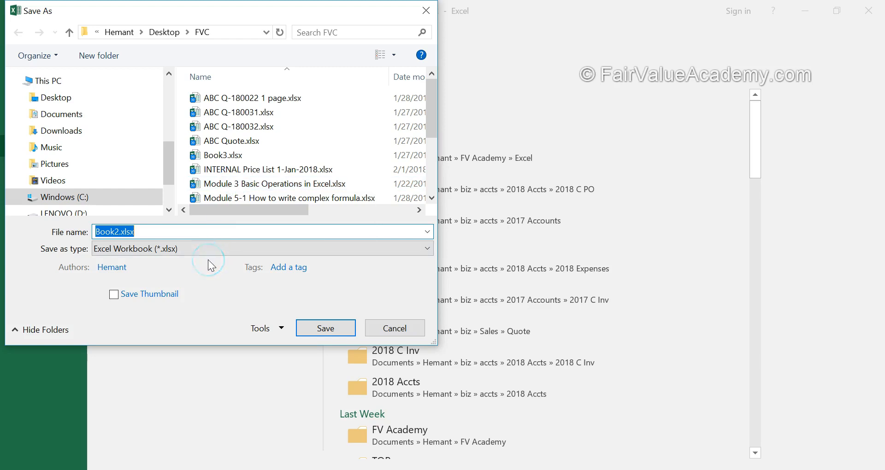
type("Mult")
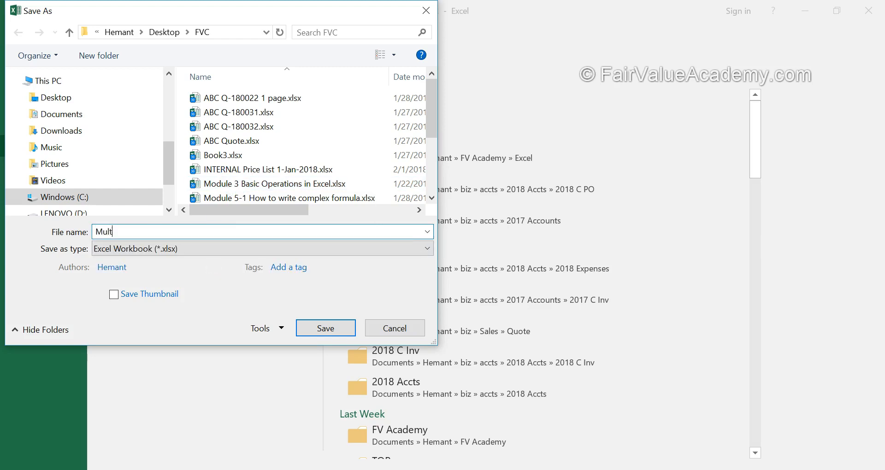
type("i Sheet Price List 1-Jan-2018")
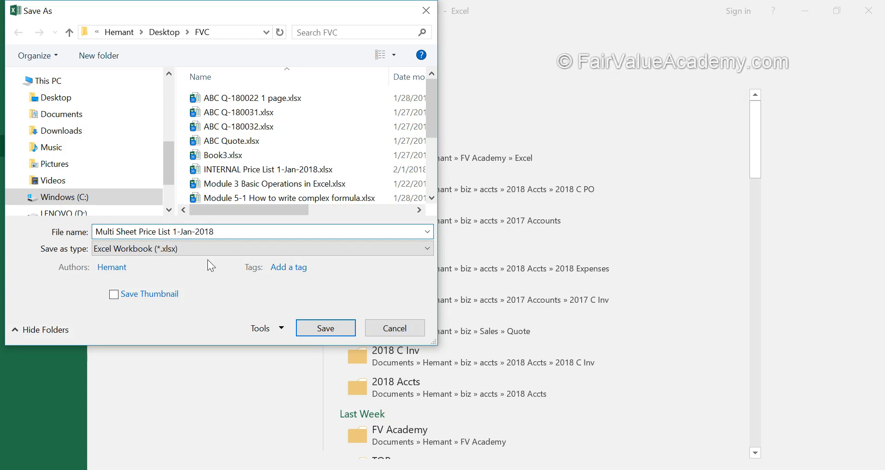
left_click(220, 266)
left_click(325, 328)
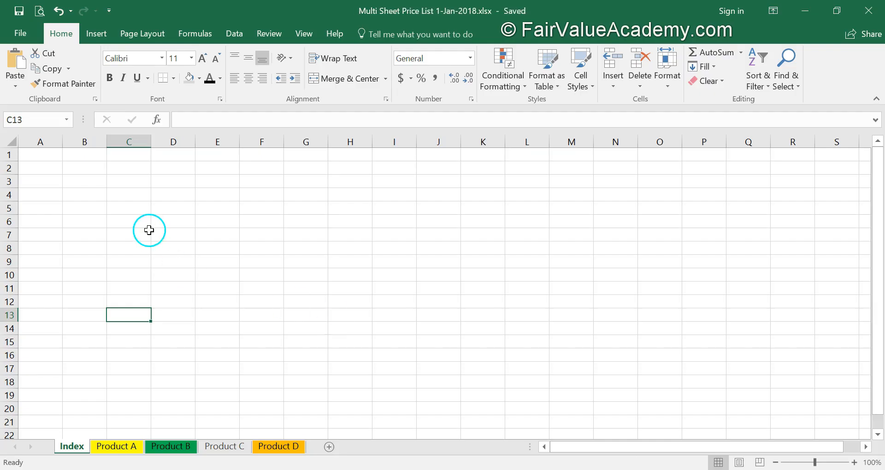
key("alt+Tab")
key("alt+Tab")
key("alt+Tab")
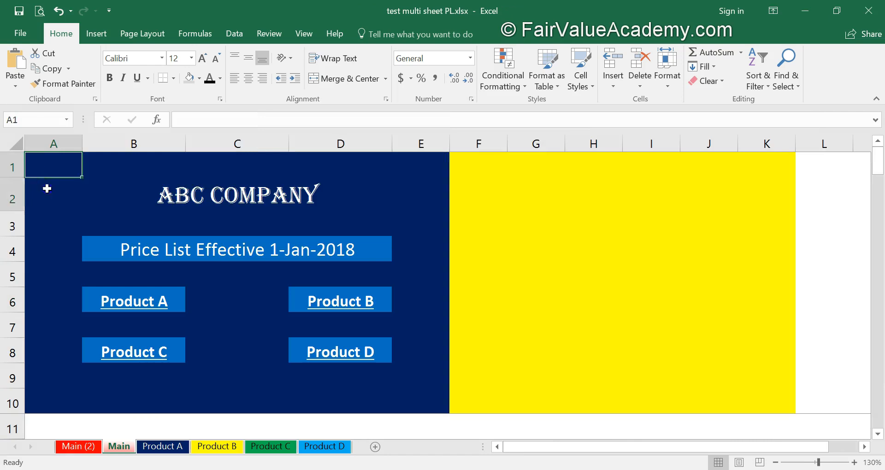
Copy A1:E10 from test multi sheet PL and paste it into Index A1 as values only.
left_click_drag(48, 168, 401, 390)
key("ctrl+c")
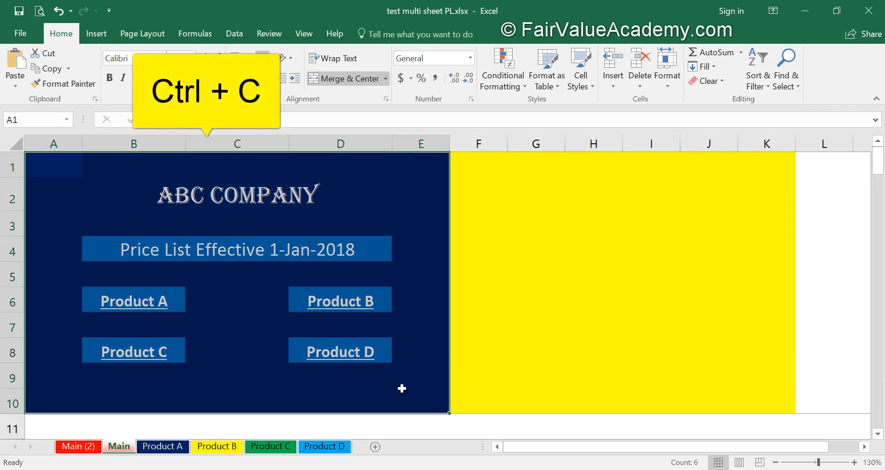
key("alt+Tab")
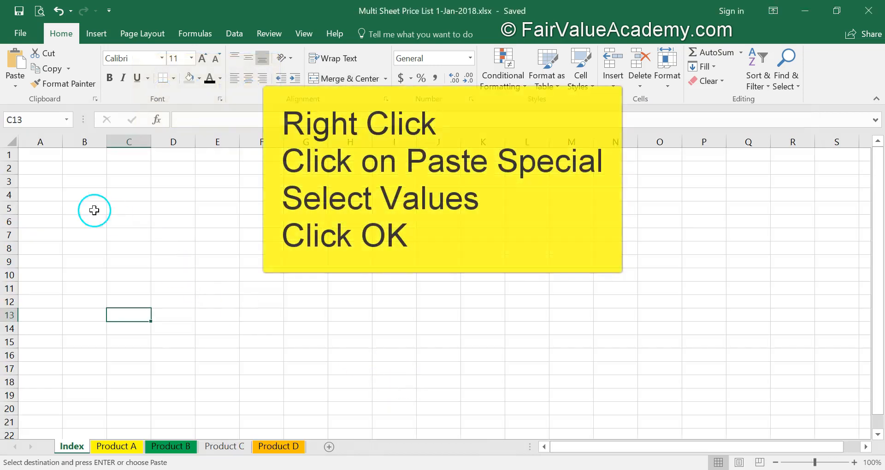
right_click(33, 153)
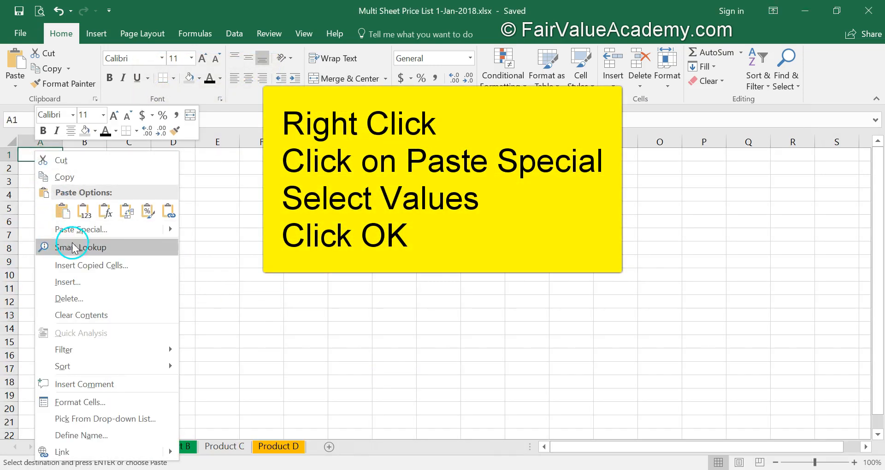
left_click(106, 229)
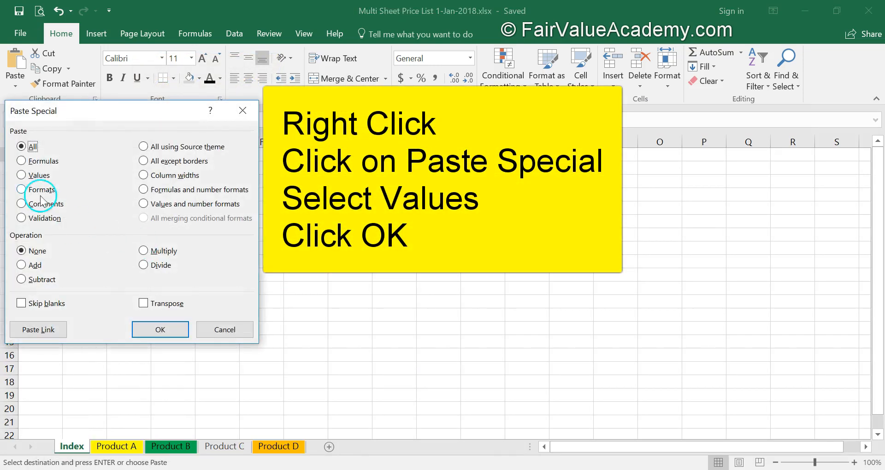
left_click(156, 329)
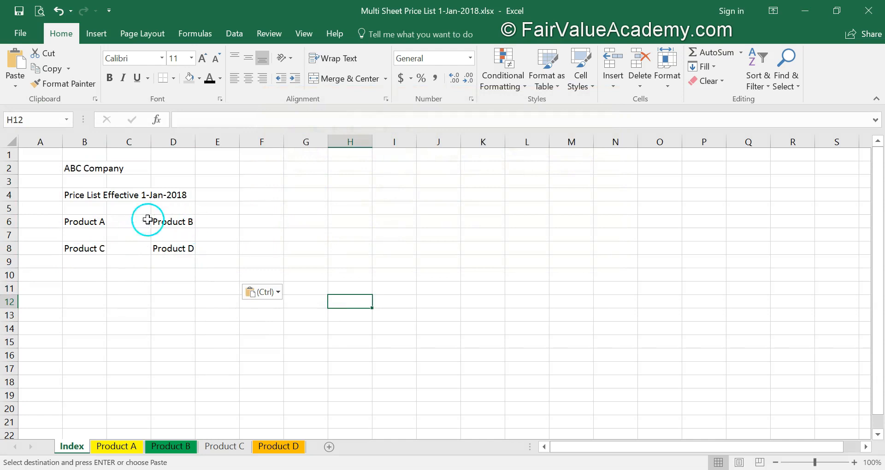
Merge and centre ABC Company across B2:D2 in a larger Algerian font.
left_click_drag(79, 167, 166, 171)
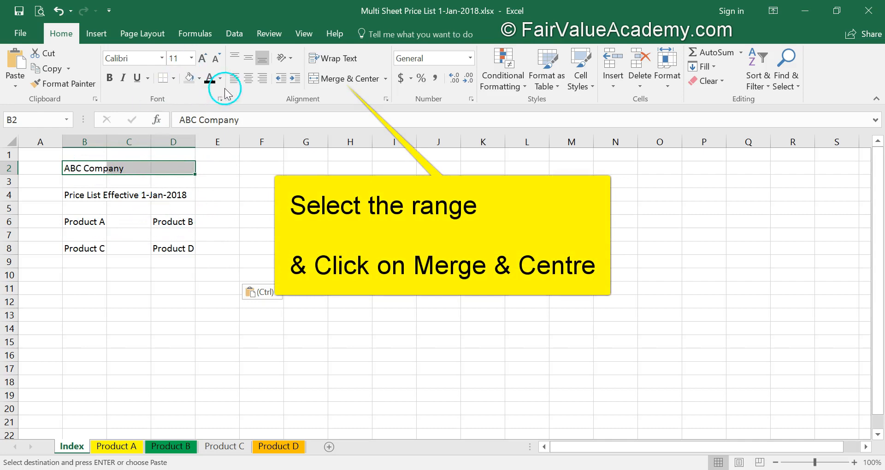
left_click(250, 80)
left_click(347, 79)
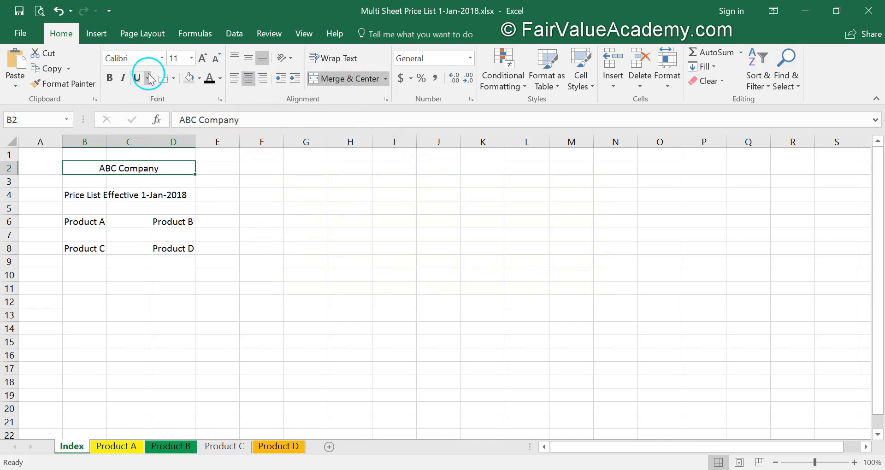
left_click(162, 58)
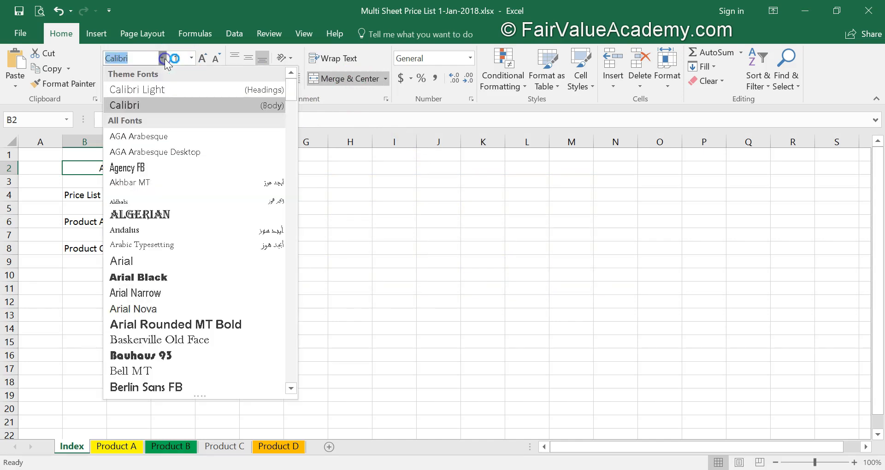
left_click(133, 202)
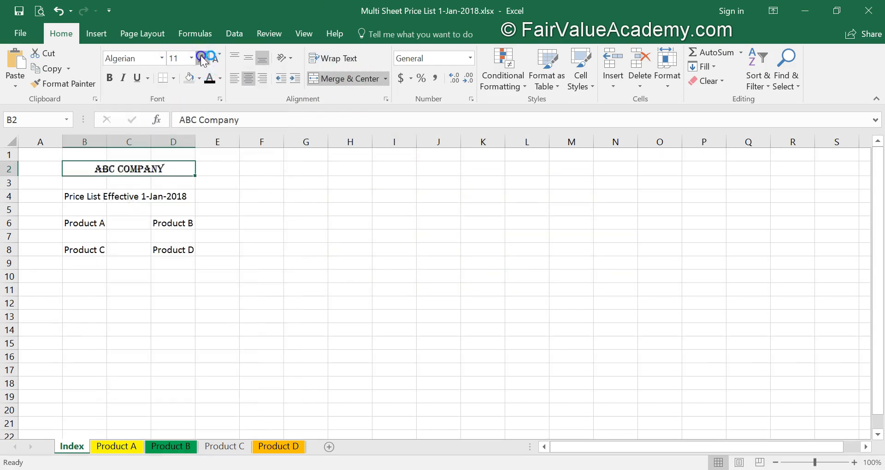
left_click(202, 58)
left_click(202, 58)
left_click(202, 59)
left_click(212, 191)
Widen columns B to D equally.
left_click_drag(93, 141, 228, 139)
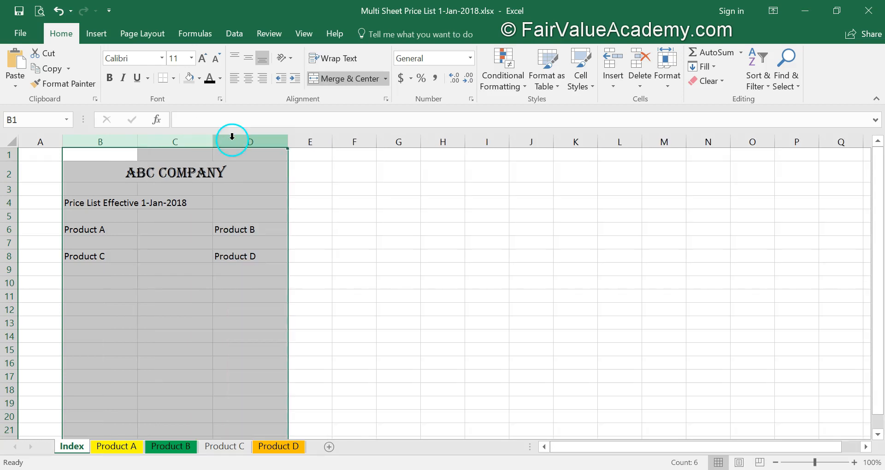
left_click_drag(288, 138, 308, 139)
left_click(177, 279)
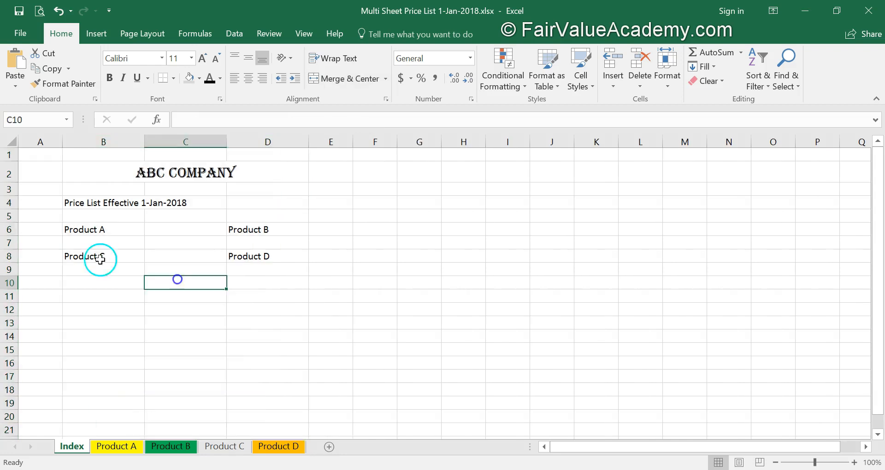
Merge and centre the price list title across B4:D4 and make it bold.
left_click_drag(85, 203, 245, 201)
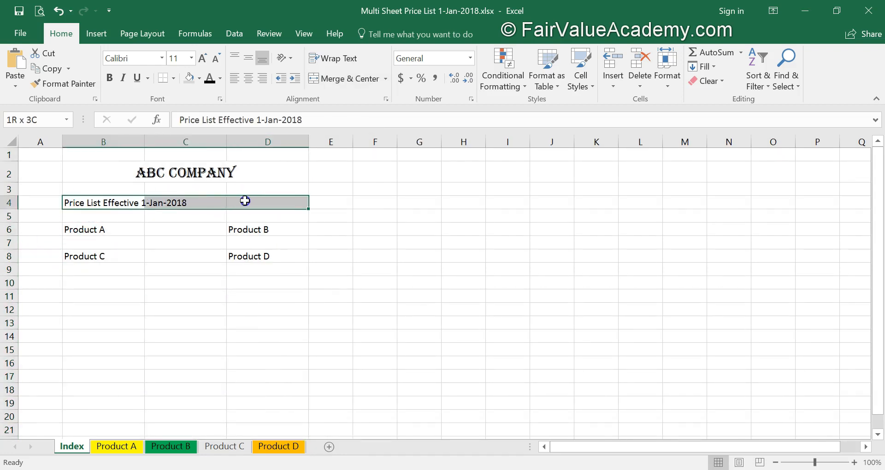
left_click(341, 79)
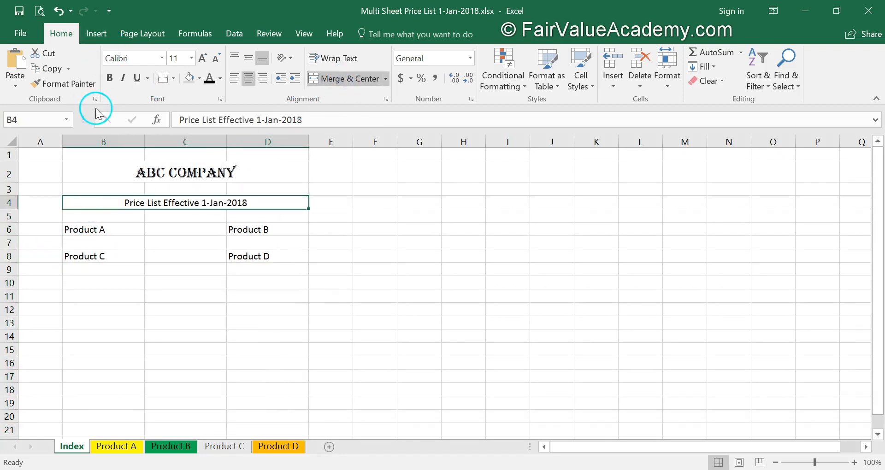
left_click(110, 78)
left_click(184, 282)
Fill the panel area from A1 dark navy blue with white text.
mouse_move(35, 156)
left_mouse_down()
mouse_move(60, 172)
mouse_move(292, 202)
mouse_move(327, 275)
left_mouse_up()
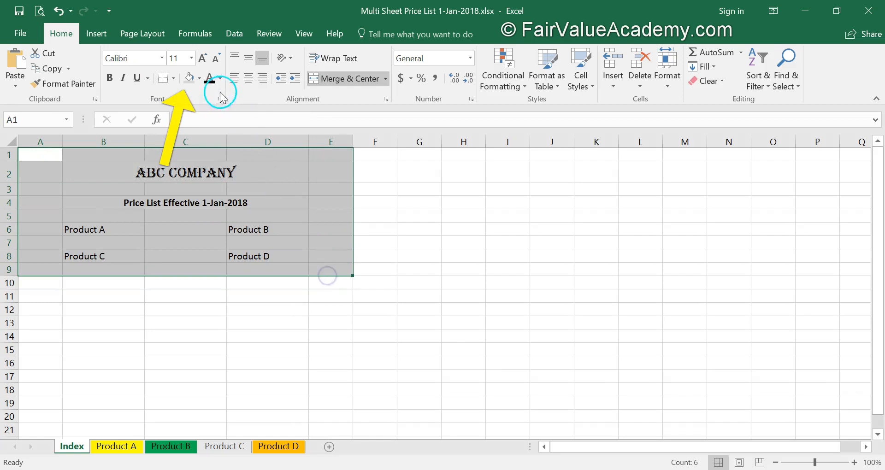
left_click(200, 78)
left_click(275, 181)
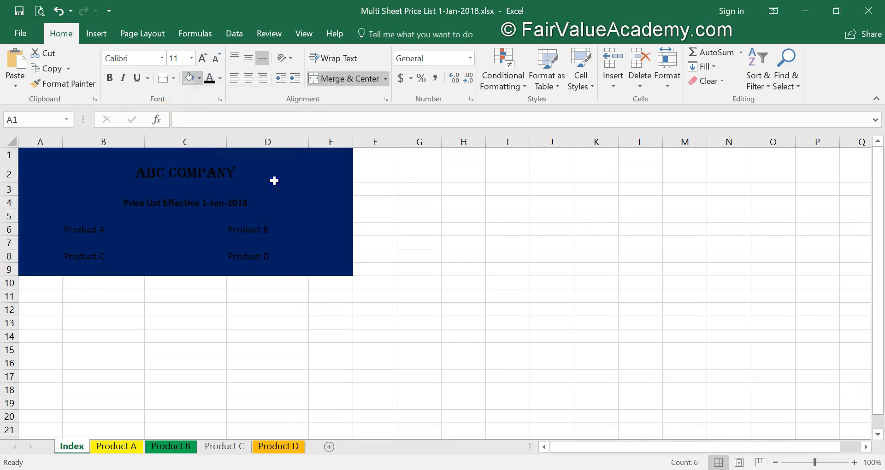
left_click(219, 78)
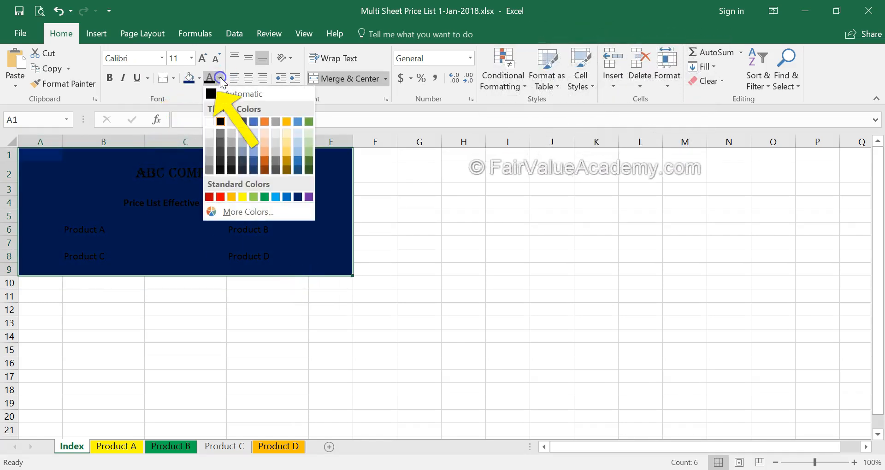
left_click(209, 122)
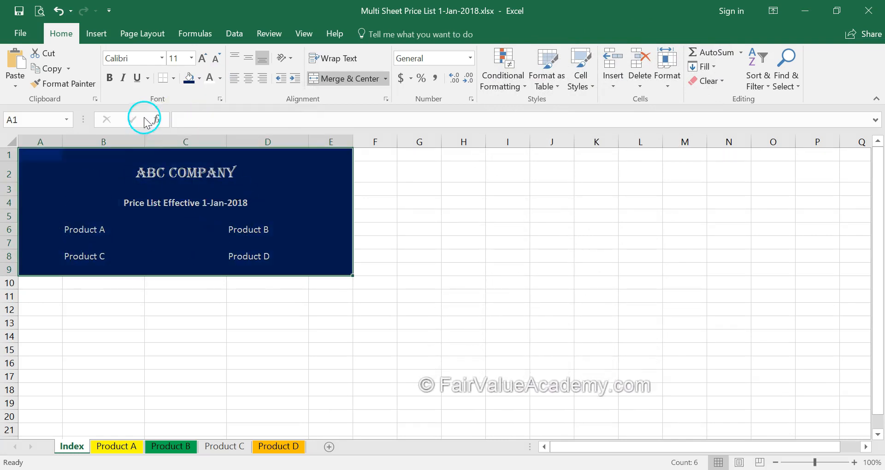
Make the Product labels in B6:D8 size 12, bold and centred.
left_click_drag(102, 228, 273, 251)
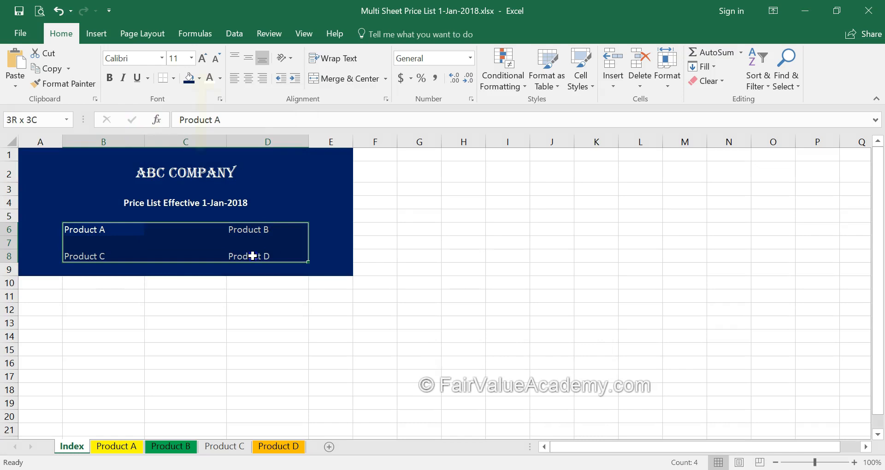
left_click(203, 59)
left_click(111, 78)
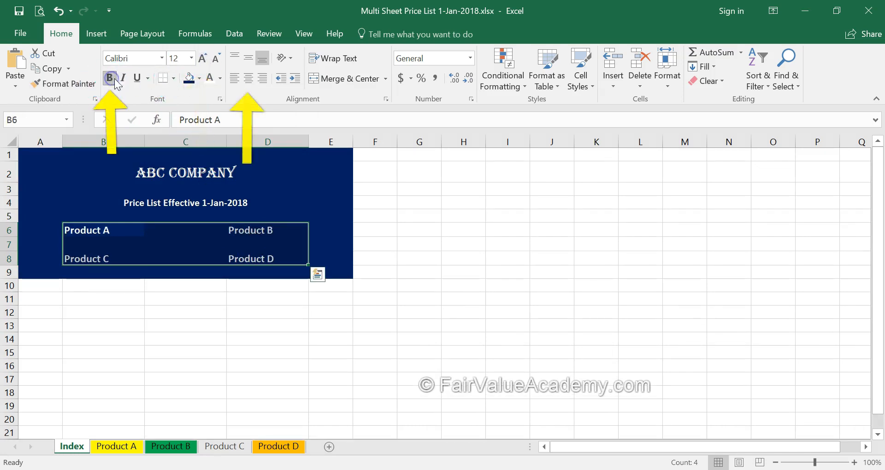
left_click(248, 78)
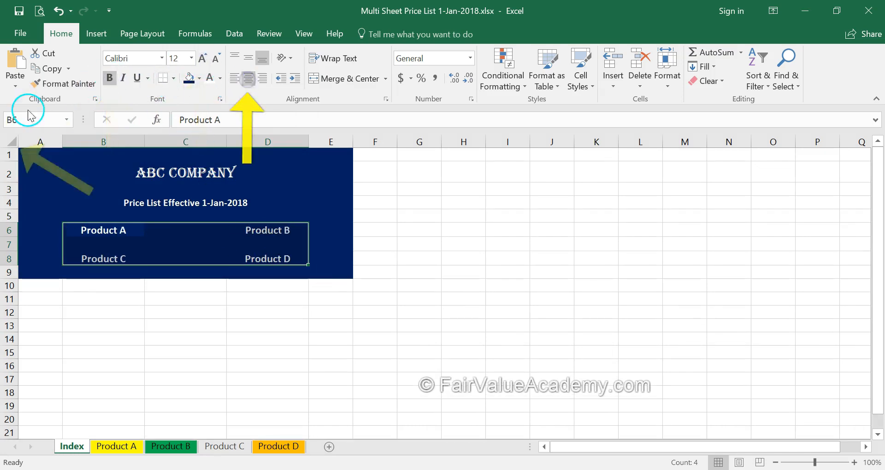
Top-align text across the whole Index sheet.
left_click(10, 142)
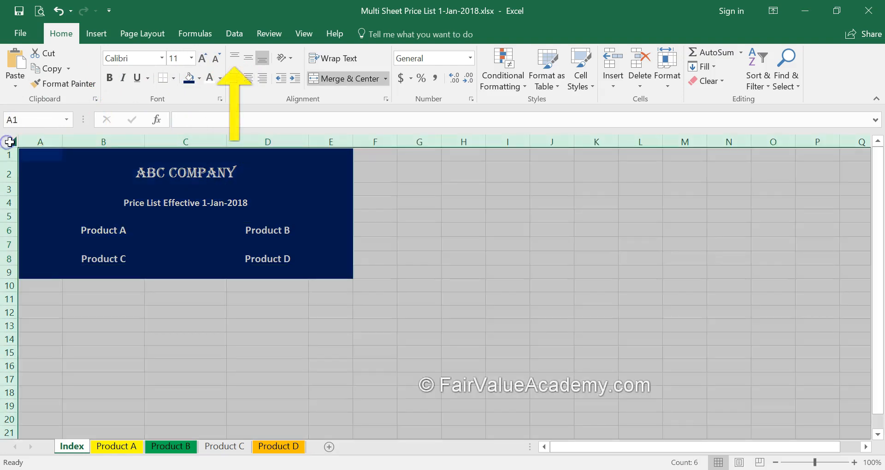
left_click(234, 58)
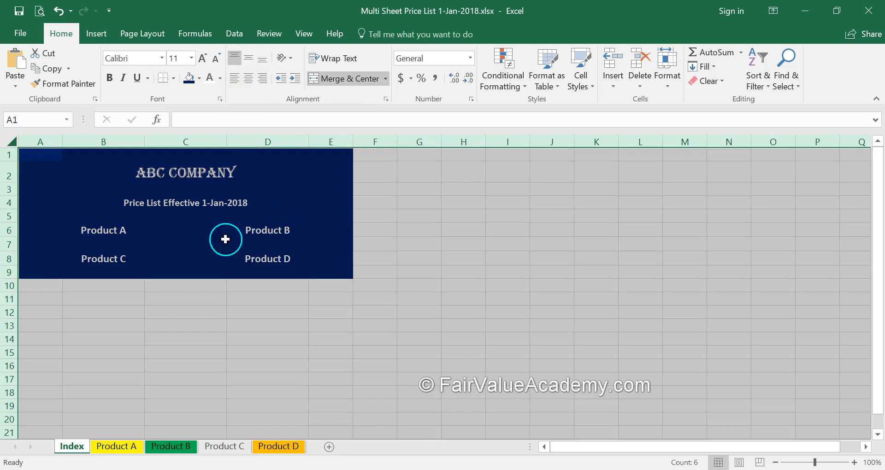
left_click(168, 295)
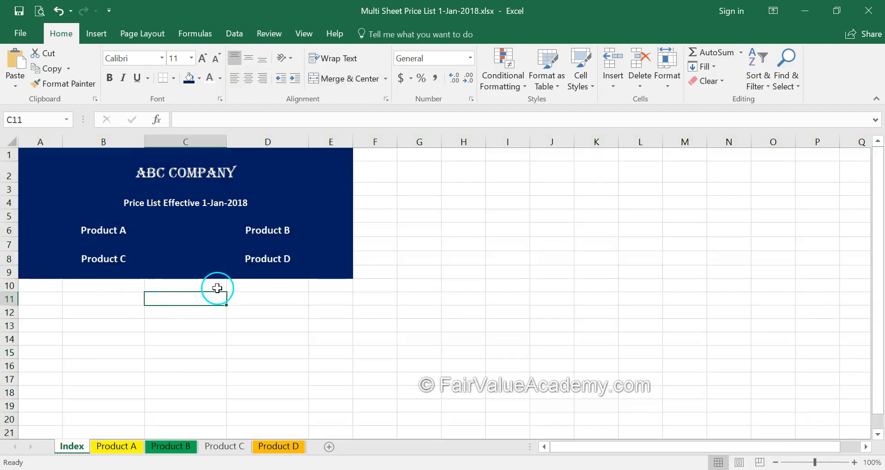
left_click(116, 233)
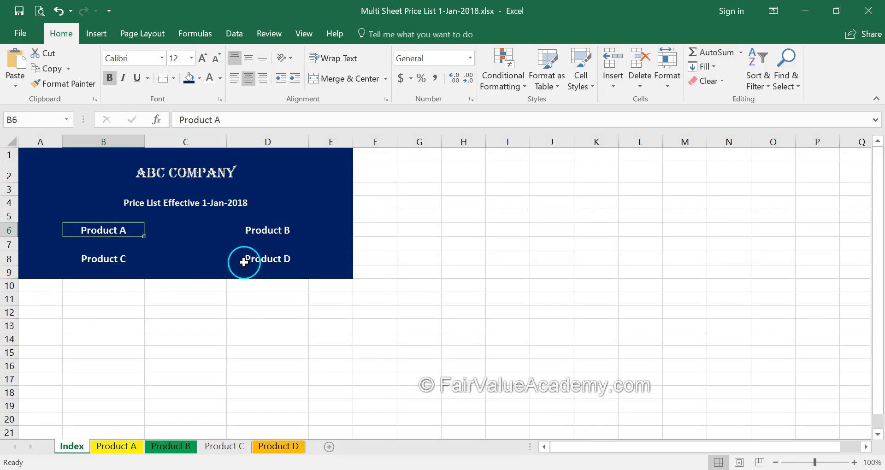
Link cell B6 to the 'Product A' sheet with tip 'Click for Product A price list'.
right_click(106, 231)
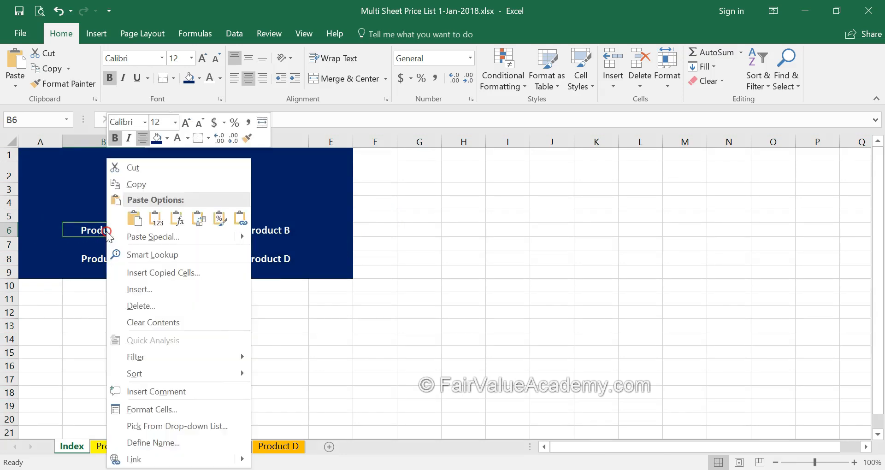
left_click(88, 225)
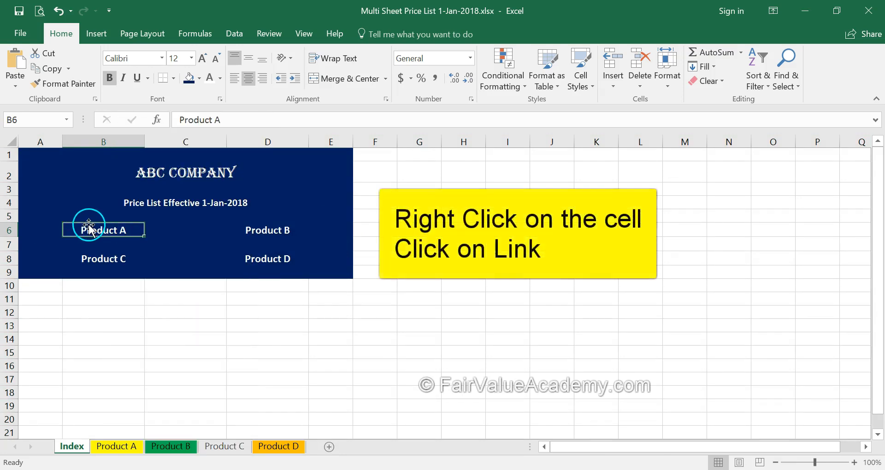
right_click(93, 230)
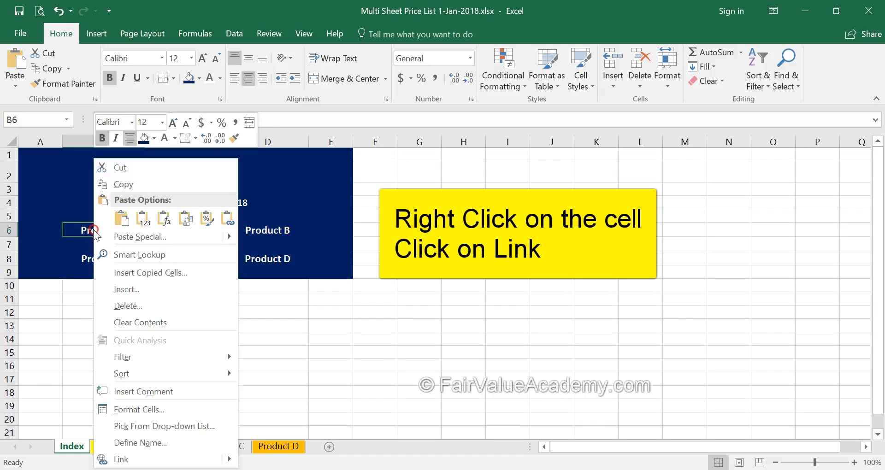
left_click(121, 459)
left_click(308, 231)
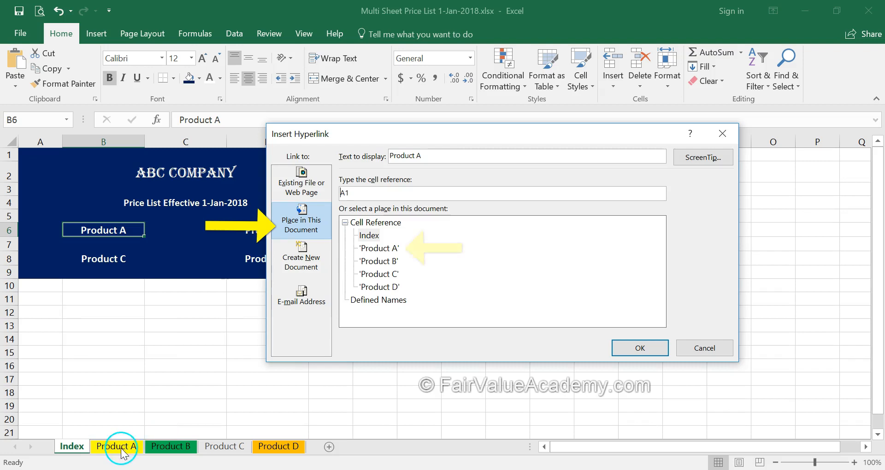
left_click(379, 248)
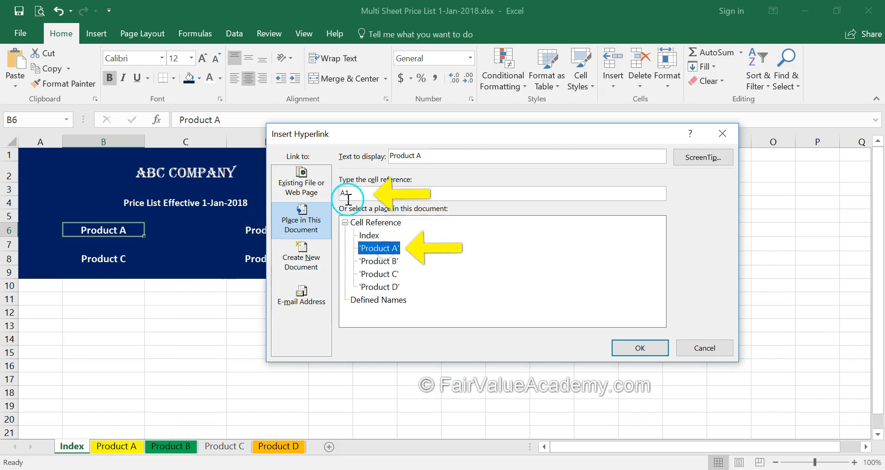
left_click(700, 159)
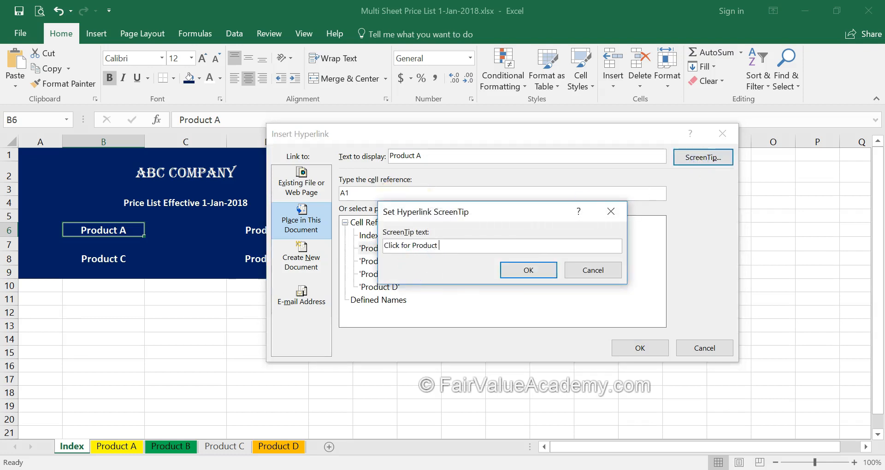
left_click_drag(493, 249, 355, 246)
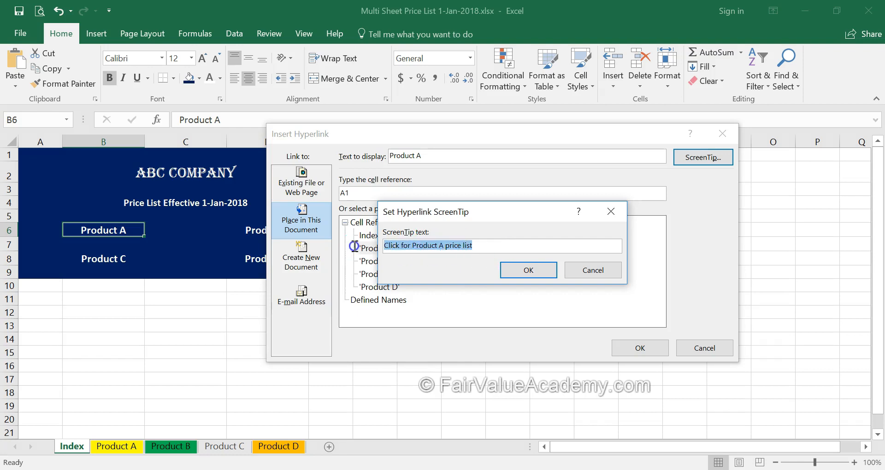
left_click(536, 272)
left_click(623, 348)
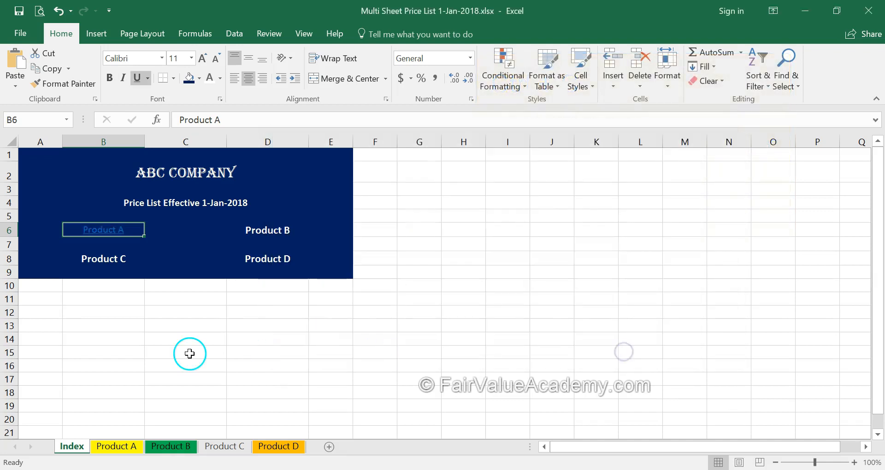
left_click(113, 337)
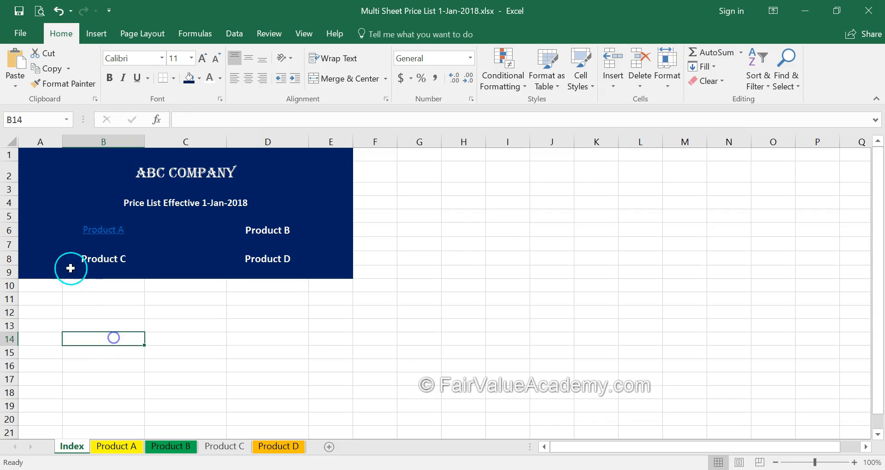
mouse_move(121, 238)
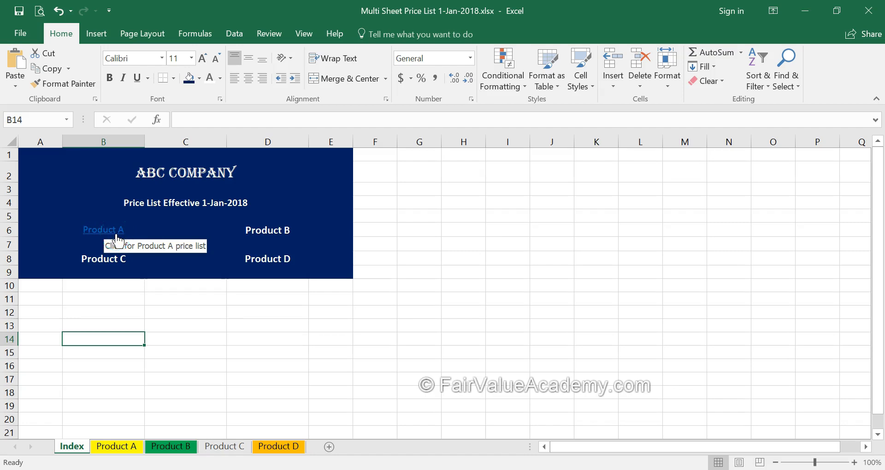
left_click(109, 238)
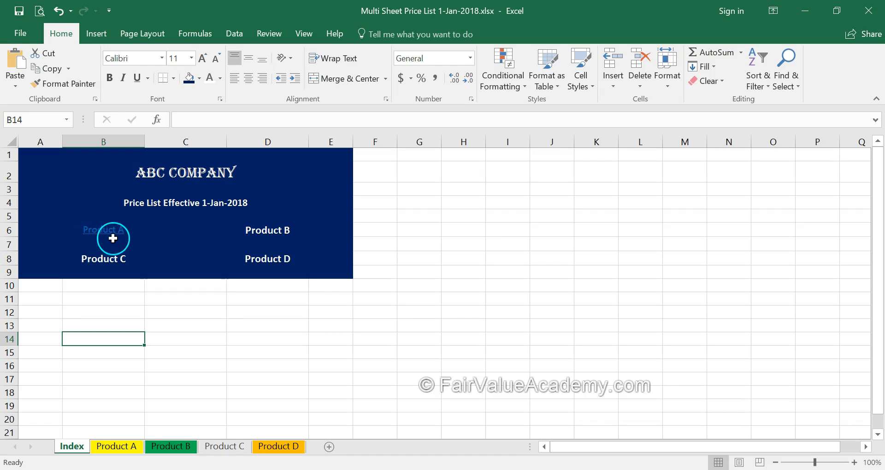
left_click(272, 231)
Link Product B to its sheet with the tip 'Click for Product B price list'.
right_click(273, 232)
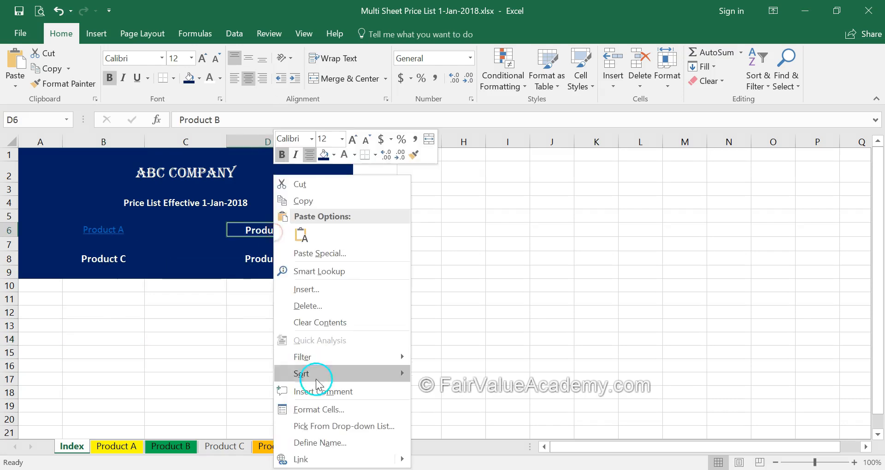
left_click(305, 459)
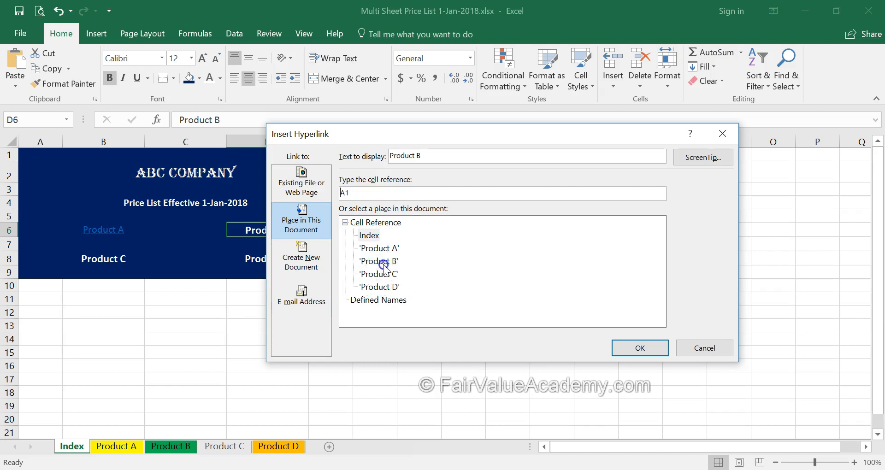
left_click(706, 157)
type("Click for Product A price list")
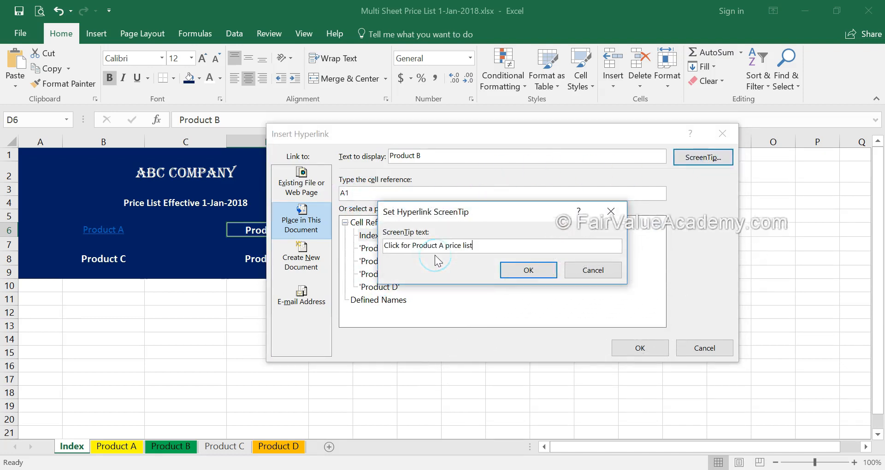
double_click(439, 246)
key("BackSpace")
type("B")
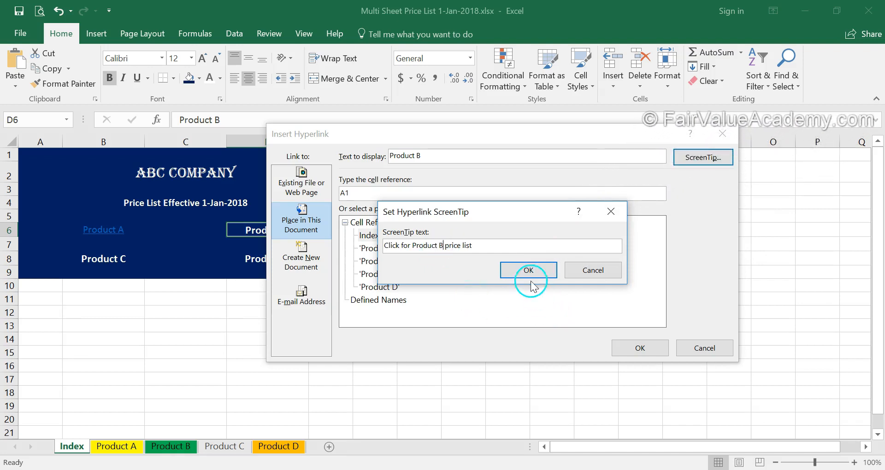
left_click(528, 270)
left_click(378, 260)
left_click(640, 348)
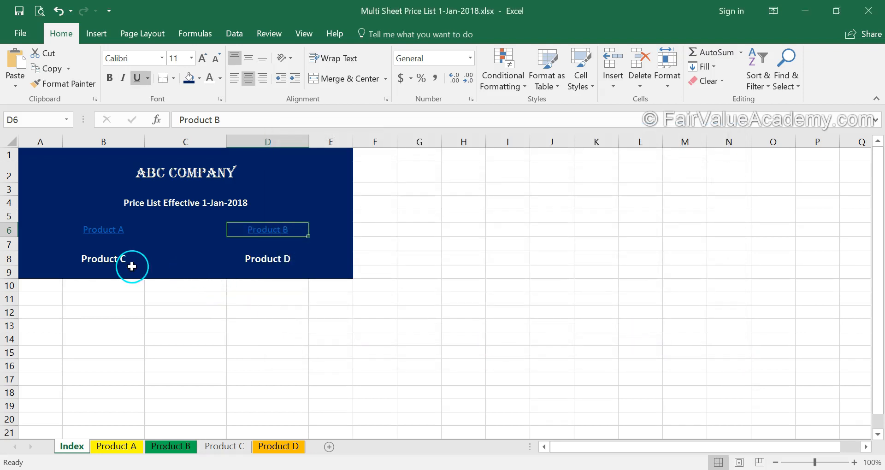
Link Product C to the Product C sheet with its price-list hover tip.
right_click(125, 259)
left_click(202, 459)
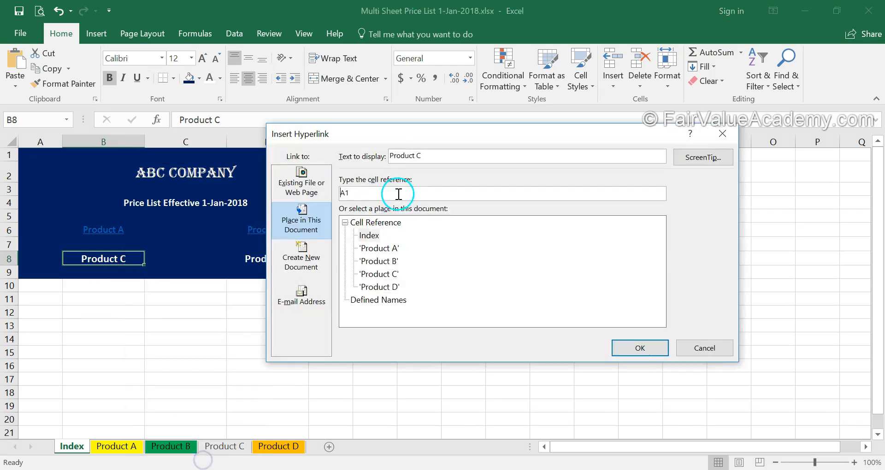
left_click(379, 274)
left_click(710, 158)
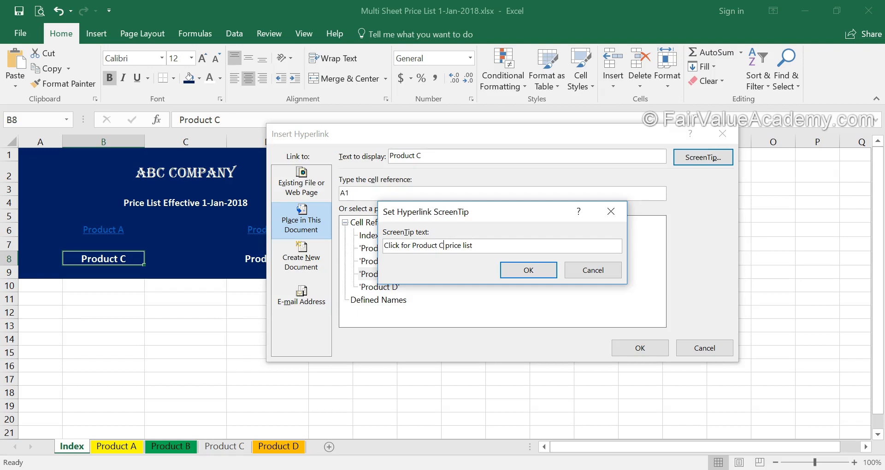
left_click(528, 270)
left_click(379, 274)
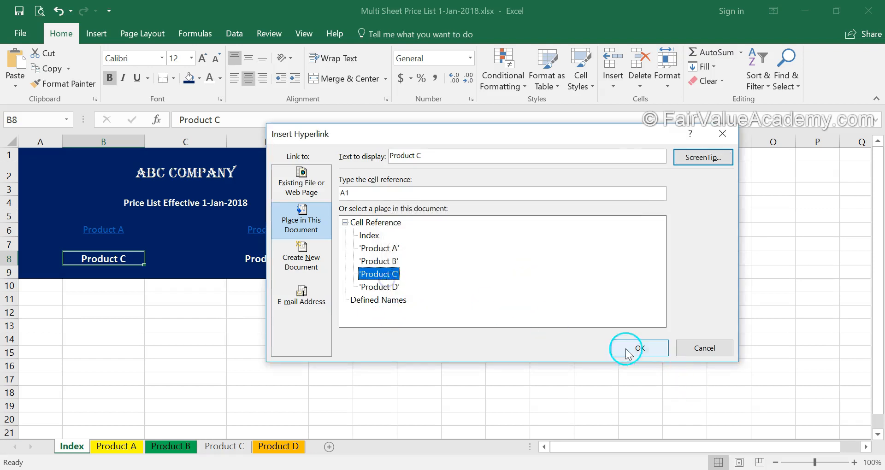
left_click(627, 348)
Link Product D to its sheet with the tip 'Click for Product D price list'.
right_click(266, 259)
left_click(355, 460)
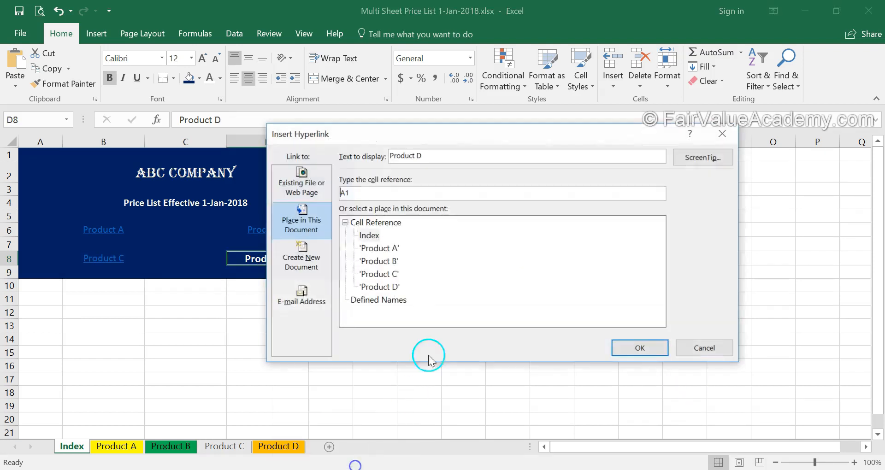
left_click(378, 287)
left_click(371, 192)
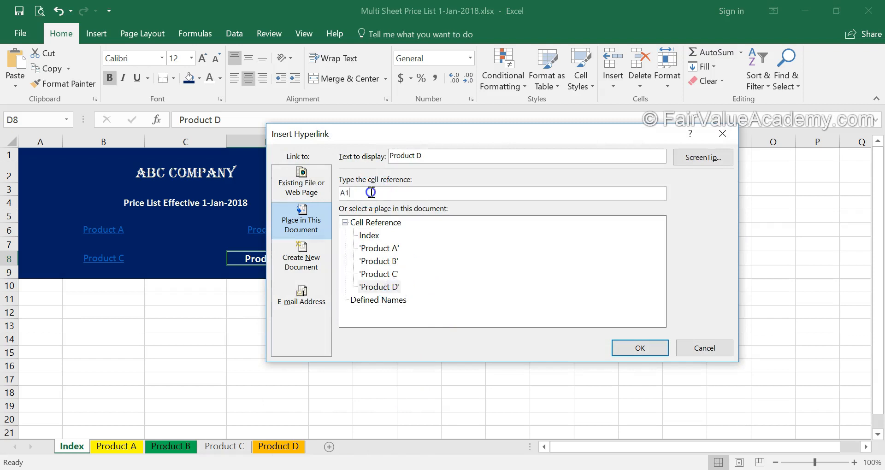
left_click(676, 153)
left_click(462, 247)
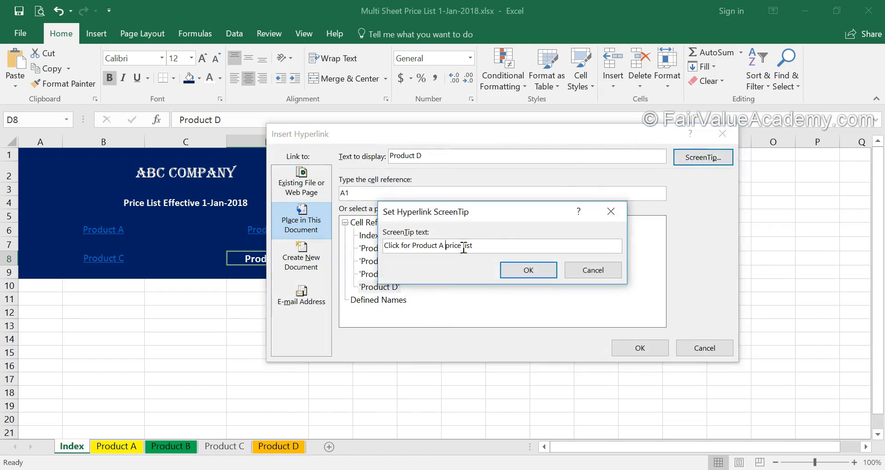
left_click(528, 270)
left_click(632, 347)
left_click(321, 355)
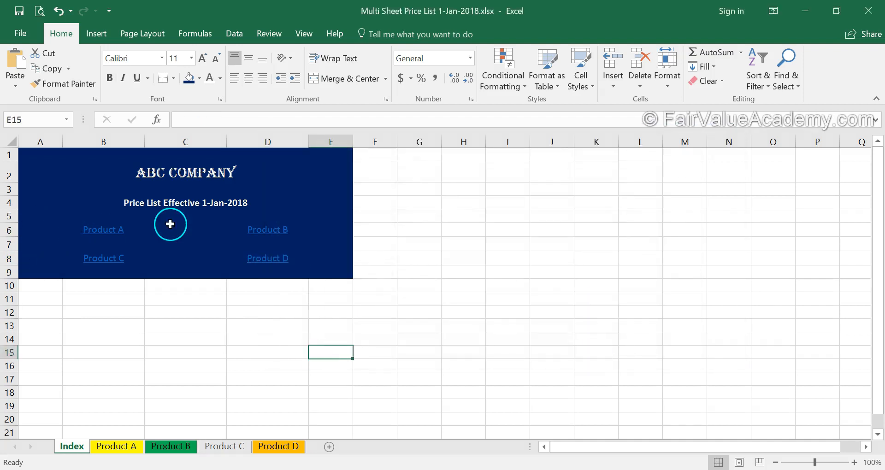
Make the product links in A6:E8 white, bold and size 14.
left_click_drag(335, 229, 15, 257)
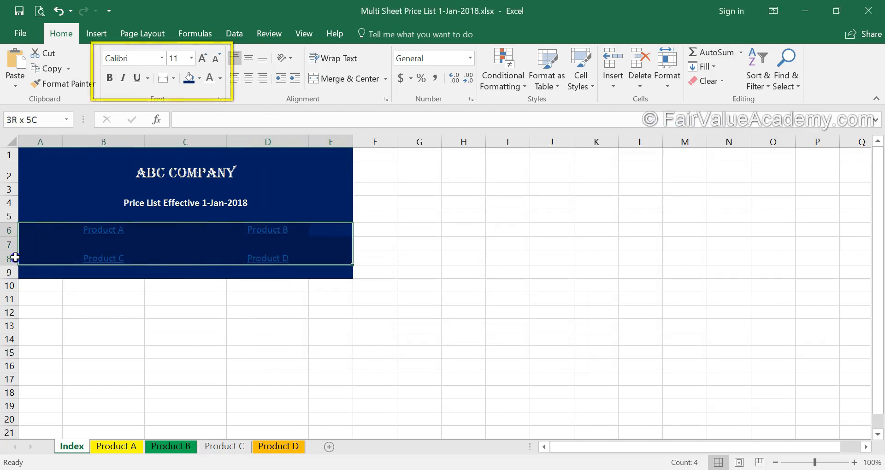
left_click(205, 78)
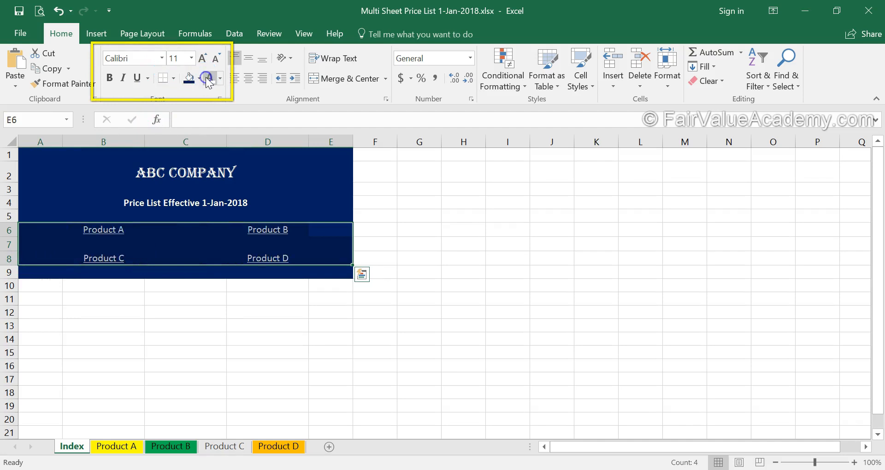
left_click(204, 59)
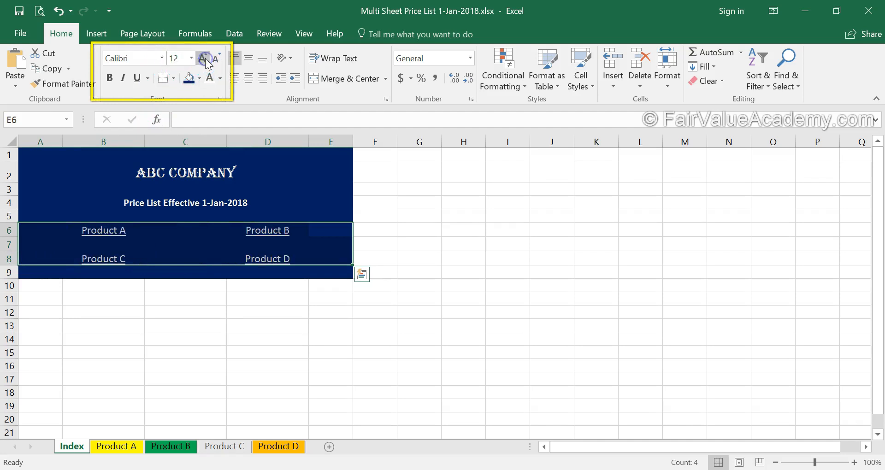
left_click(204, 59)
left_click(140, 84)
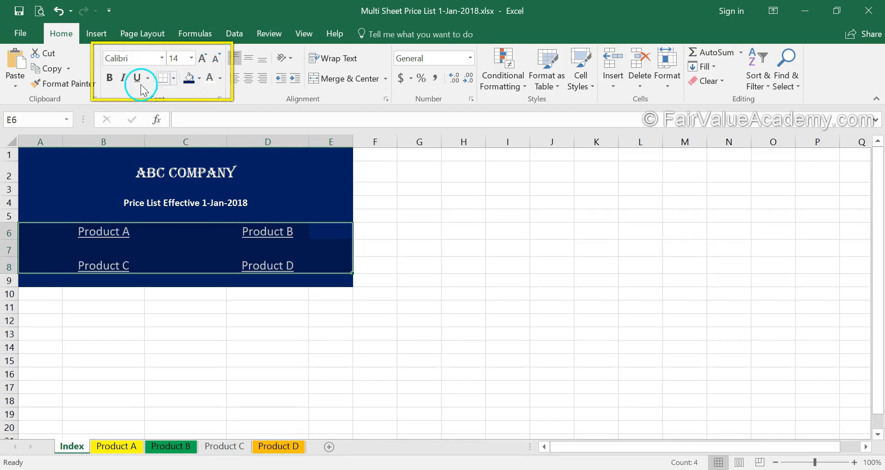
left_click(113, 79)
left_click(142, 333)
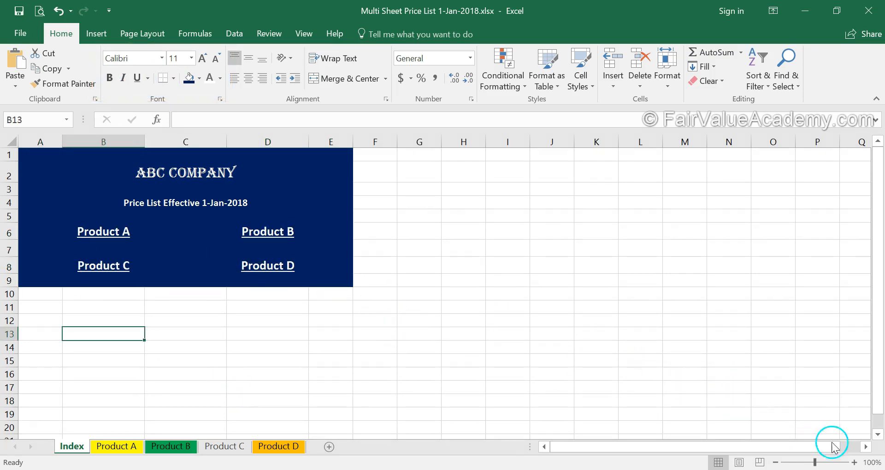
Follow the Product A link to open the Product A sheet.
scroll(597, 314, "up", 3)
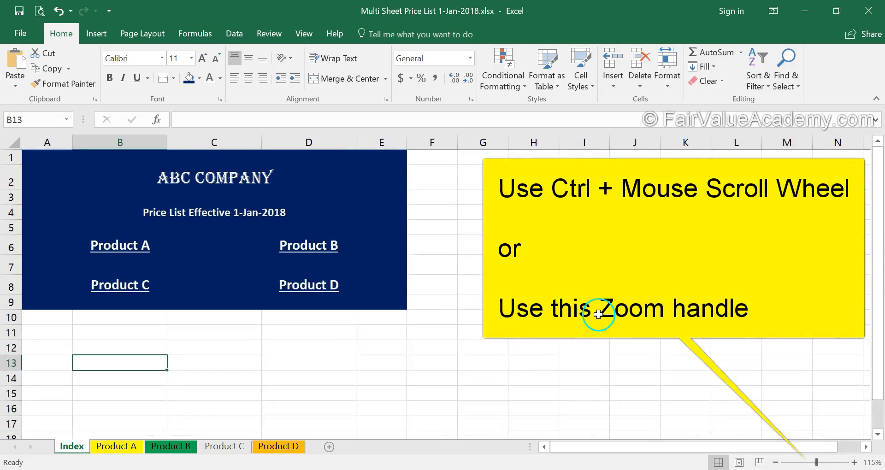
left_click(604, 298)
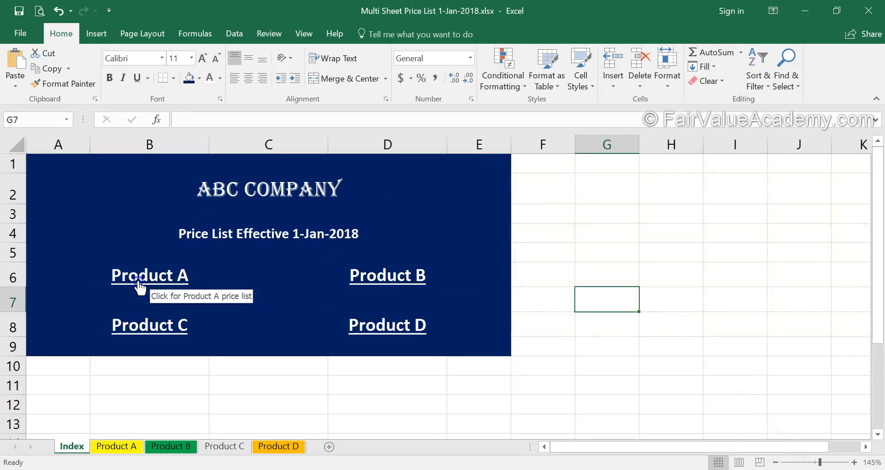
left_click(139, 286)
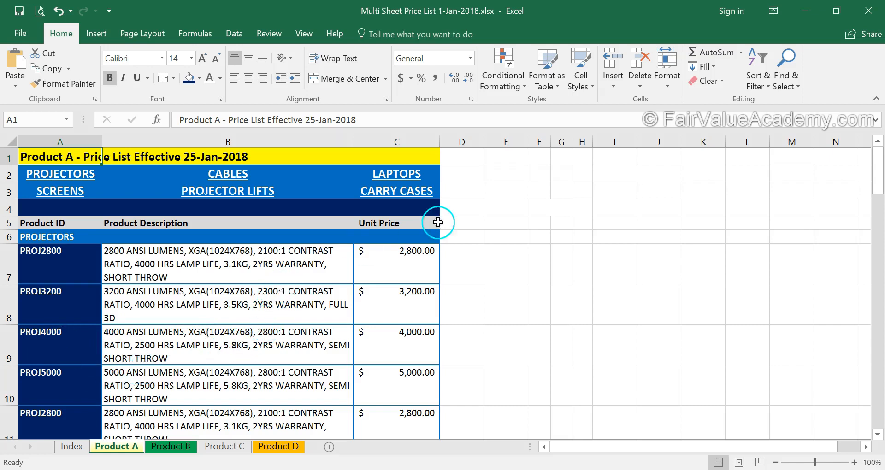
left_click(417, 155)
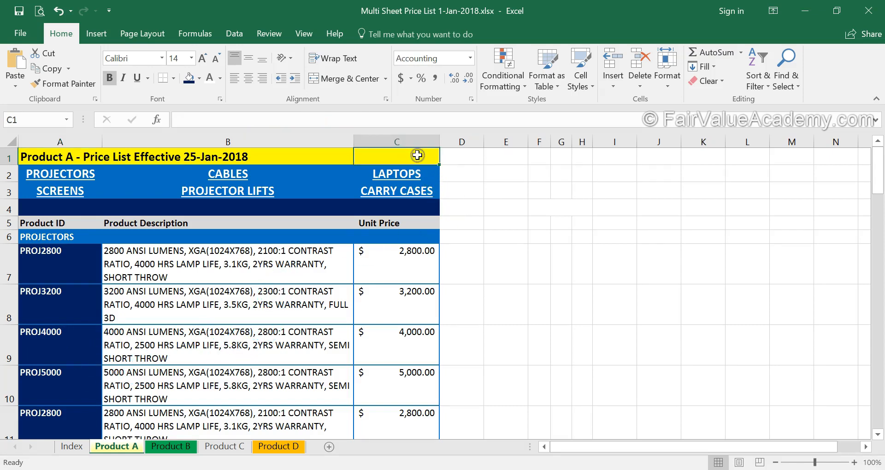
Enter 'go back to Index' in C1 at font size 11.
type("go back to Index")
key("ctrl+Return")
left_click(215, 59)
left_click(215, 59)
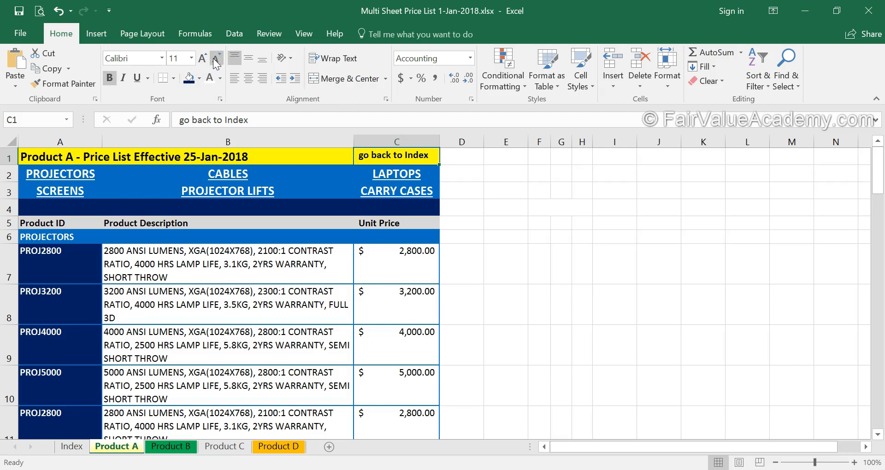
Link C1 to the Index sheet with tip 'Go back to main menu', then test it.
right_click(415, 156)
left_click(472, 442)
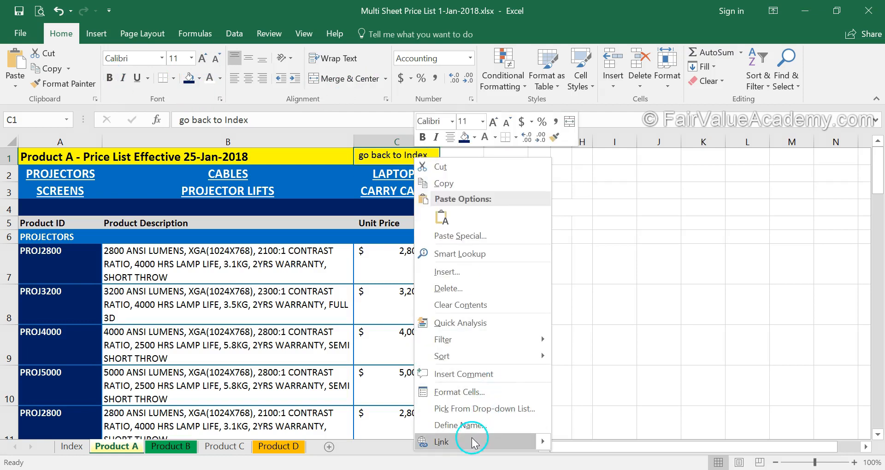
left_click(369, 236)
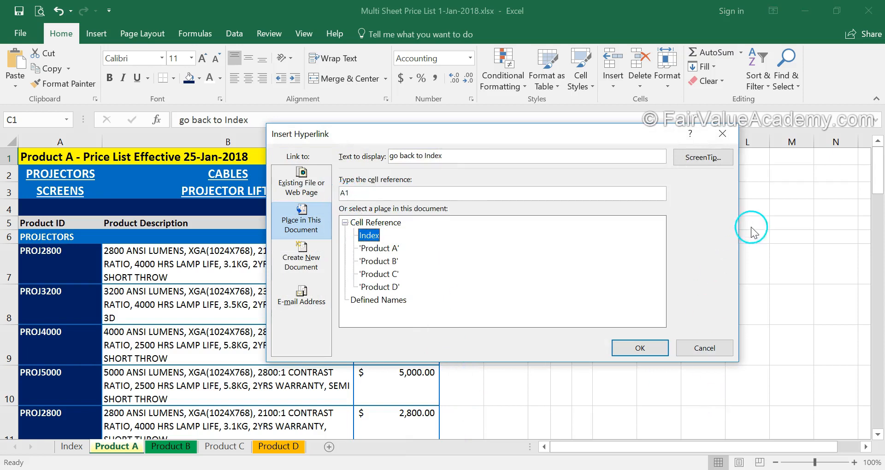
left_click(702, 158)
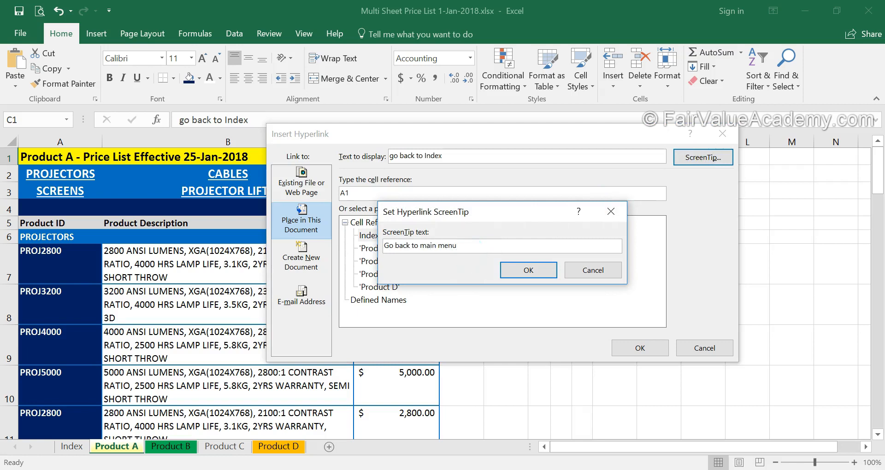
left_click(528, 270)
left_click(640, 348)
left_click(547, 287)
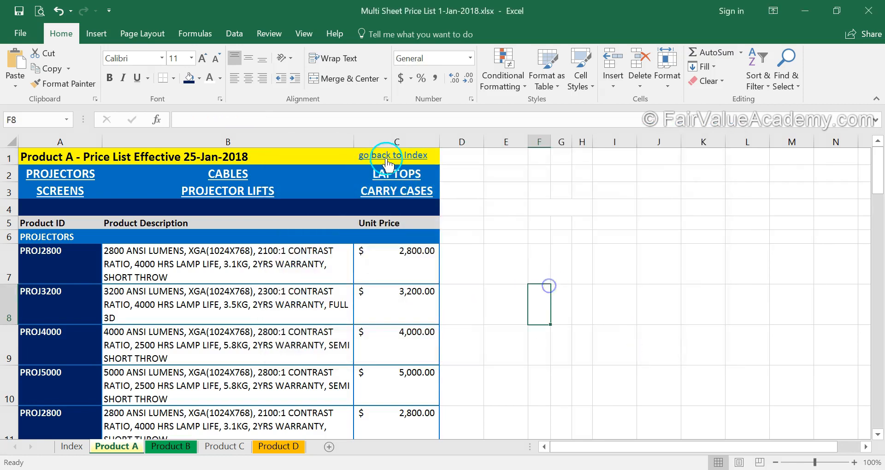
left_click(388, 163)
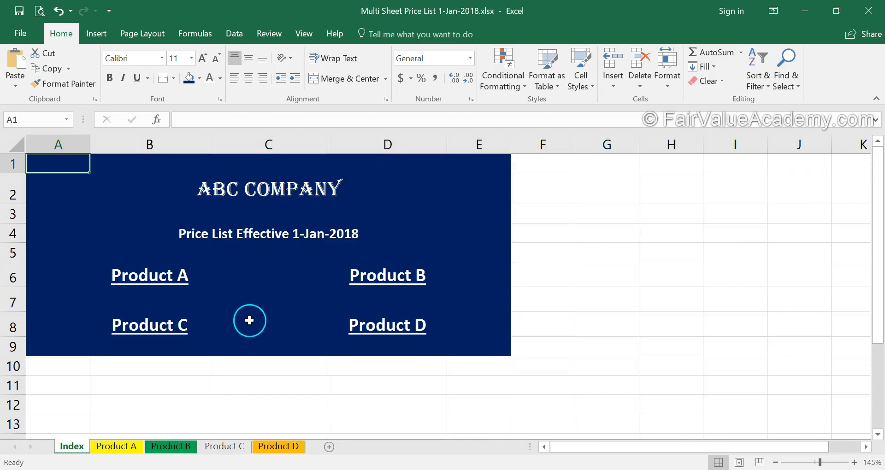
left_click(118, 446)
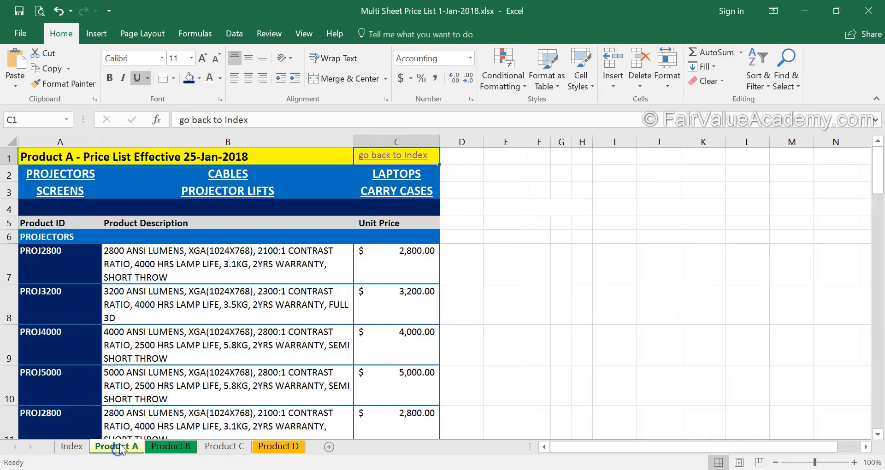
Paste the back link into Product B's C1 with green fill and black text.
key("ctrl+c")
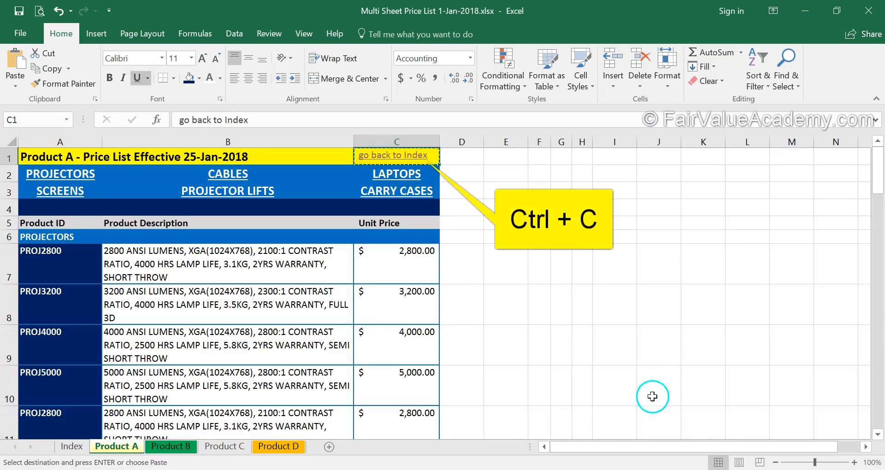
left_click(173, 446)
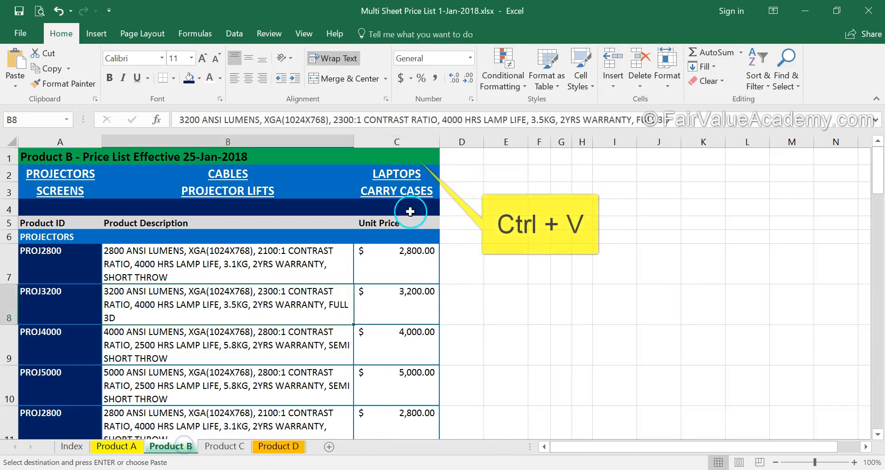
left_click(410, 155)
key("ctrl+v")
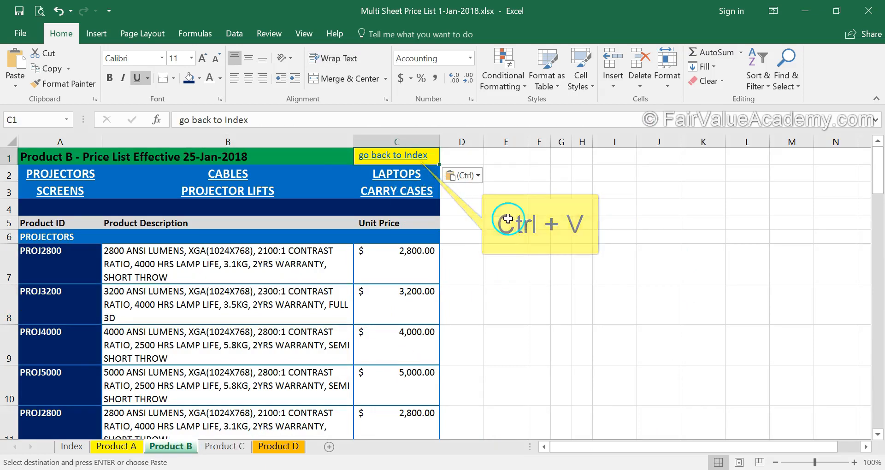
left_click(199, 78)
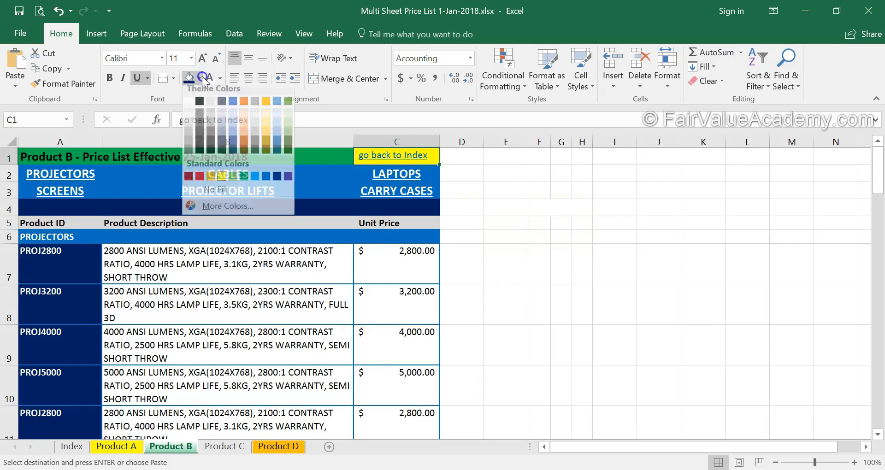
left_click(244, 182)
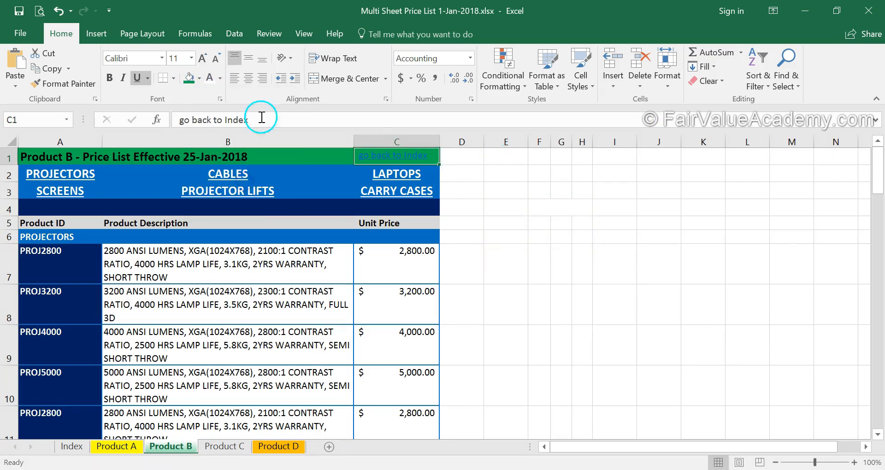
left_click(220, 79)
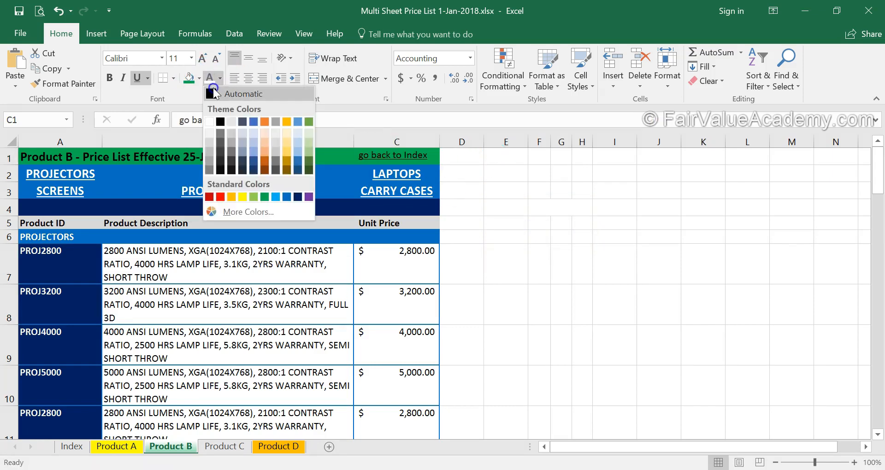
left_click(228, 92)
left_click(606, 240)
Paste the back link into Product C's C1 with no fill and black text.
left_click(225, 446)
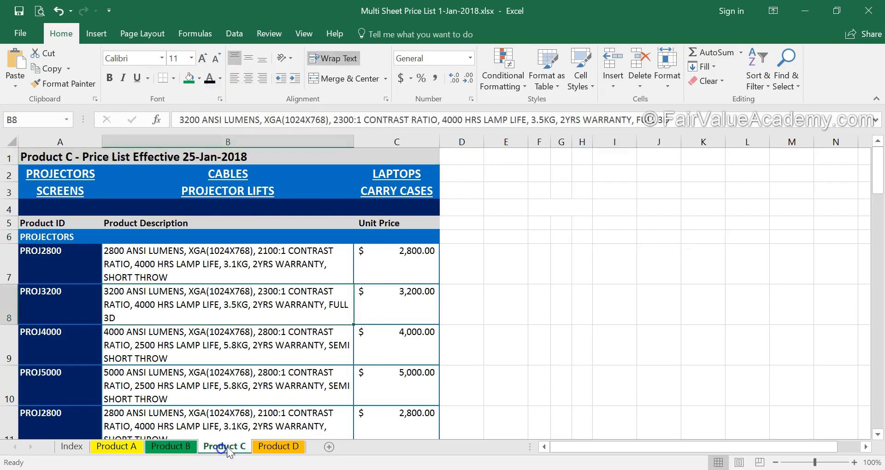
left_click(393, 156)
type("go back to Index")
left_click(199, 78)
left_click(189, 123)
left_click(208, 79)
Paste the back link into Product D's C1 with a gold fill matching its title row.
left_click(276, 446)
left_click(410, 156)
type("go back to Index")
left_click(188, 77)
left_click(565, 249)
left_click(429, 155)
left_click(199, 78)
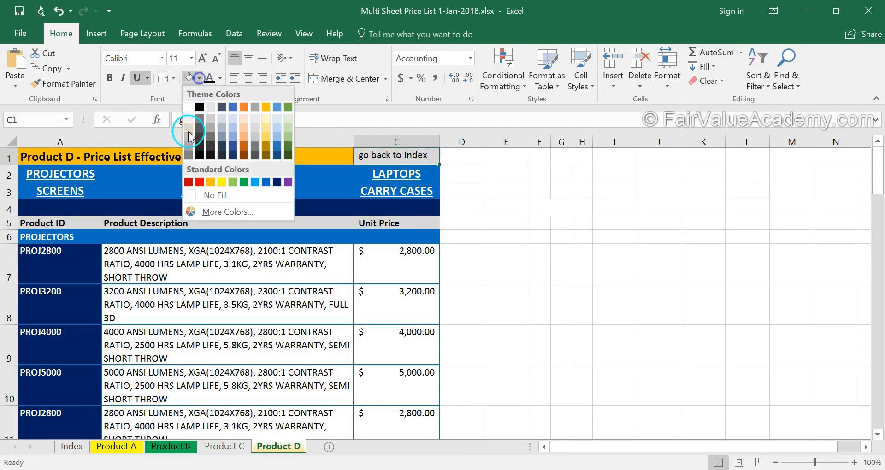
left_click(210, 182)
left_click(541, 307)
Check the Index sheet, then return to the Product A sheet.
left_click(75, 448)
left_click(108, 386)
left_click(123, 446)
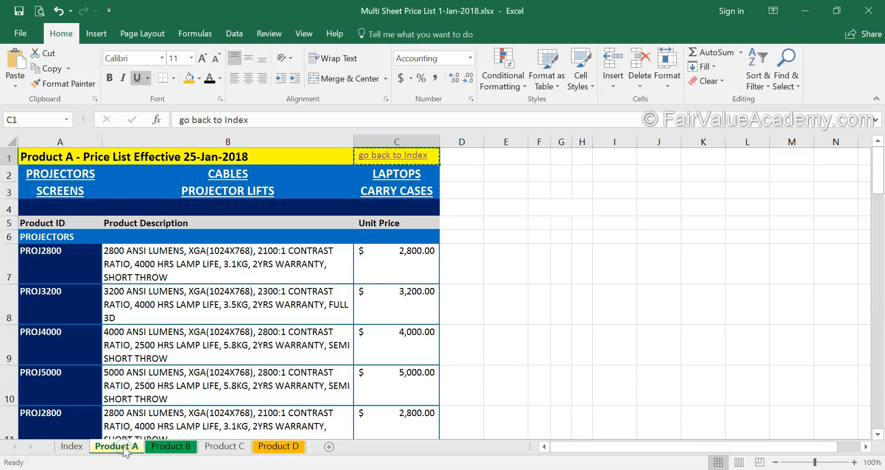
Flip through the Product B, C and D sheets and come back to the Index sheet.
left_click(171, 446)
left_click(225, 446)
left_click(262, 447)
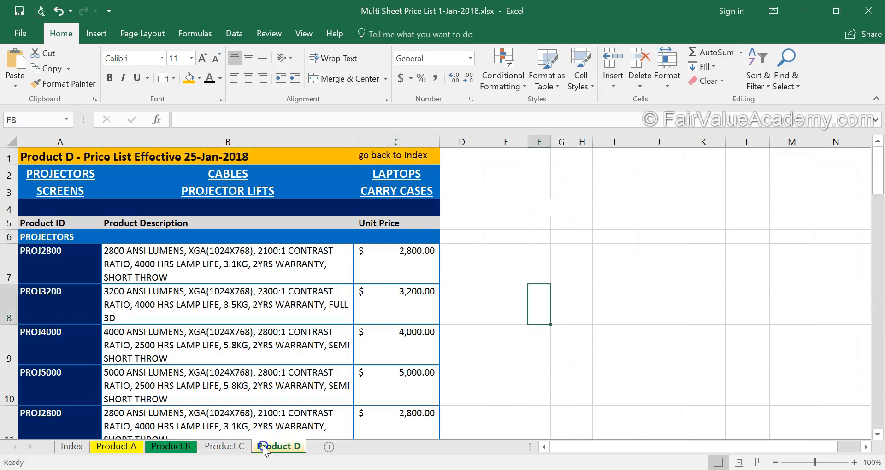
left_click(71, 446)
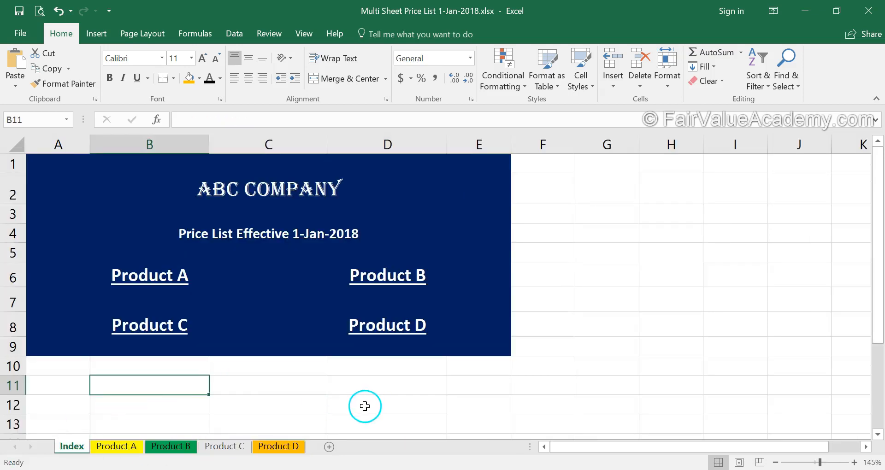
scroll(682, 403, "down", 1)
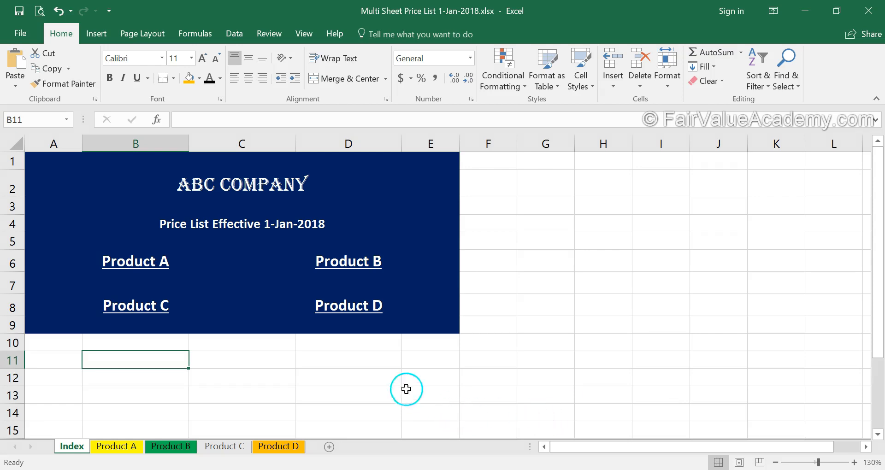
key("alt+Tab")
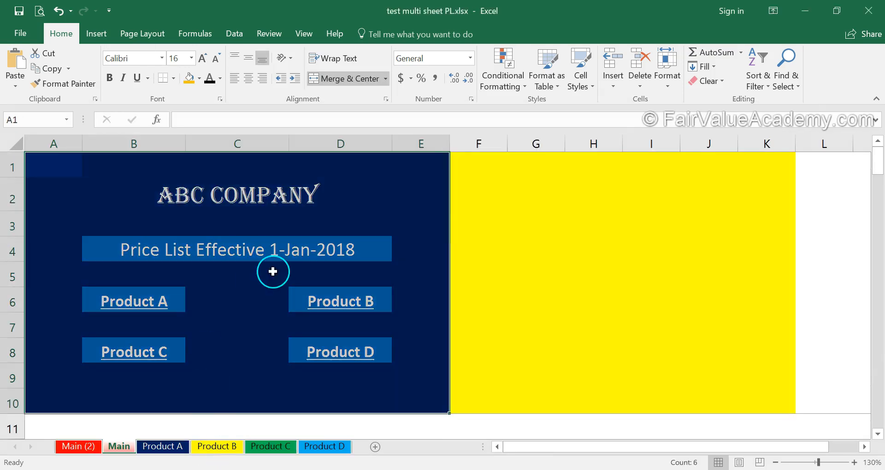
Copy F1:K10 from the test workbook and paste it as values into F1 of Index.
left_click_drag(477, 169, 783, 405)
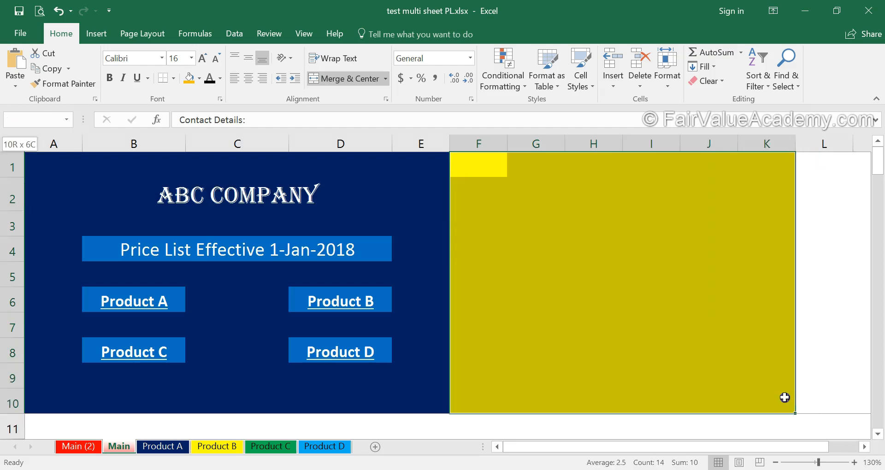
key("ctrl+c")
key("alt+Tab")
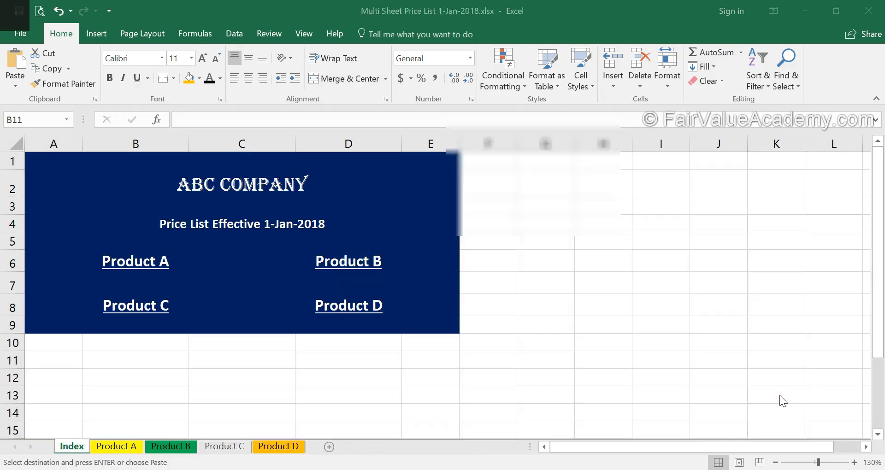
left_click(478, 164)
key("alt+e")
key("s")
key("v")
left_click(523, 350)
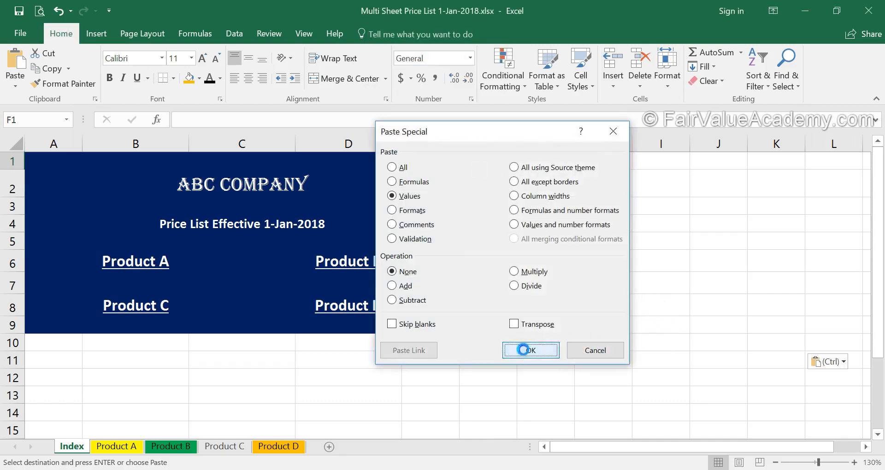
left_click(599, 397)
Fill A10:E10 dark blue so the navy panel reaches row 10.
left_click_drag(418, 336, 34, 344)
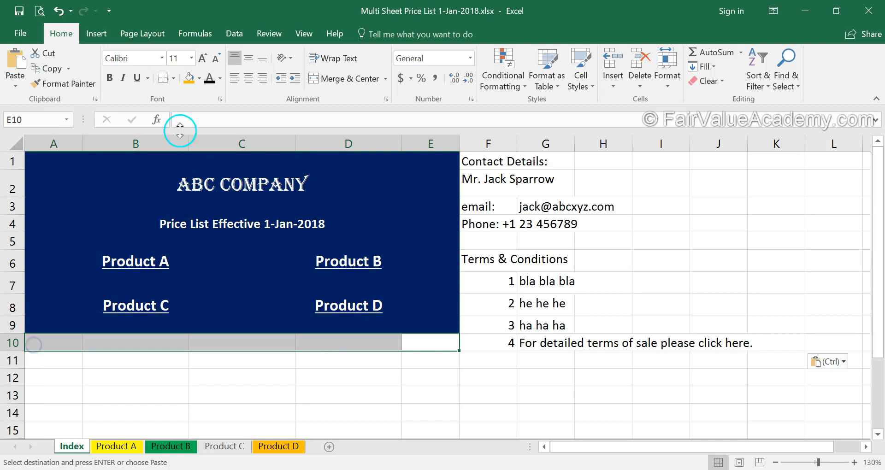
left_click(200, 79)
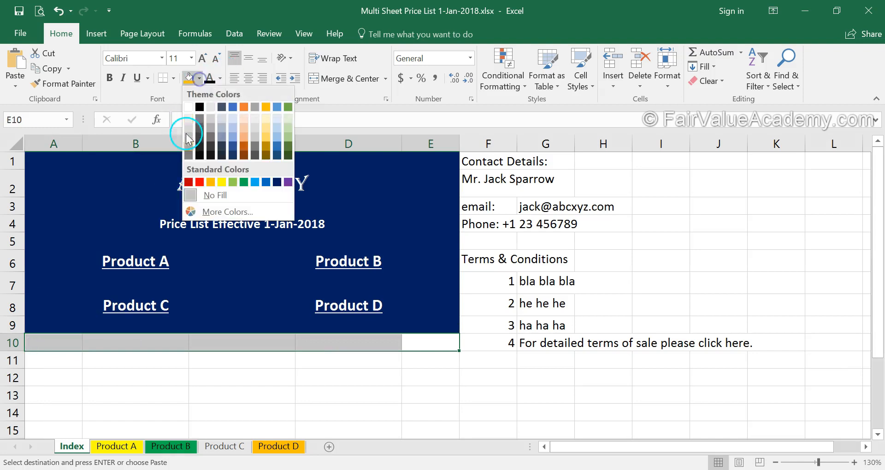
left_click(281, 179)
left_click(488, 342)
Give F1:K10 9-point white text on a blue fill.
left_click_drag(479, 159, 783, 347)
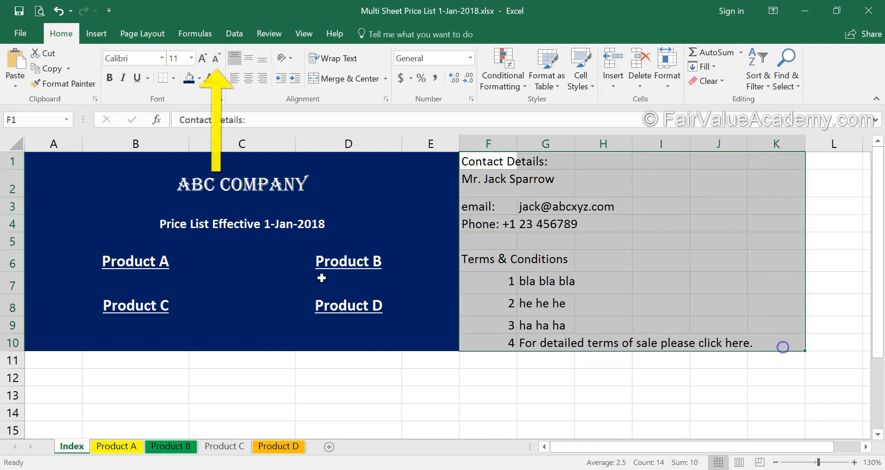
left_click(217, 55)
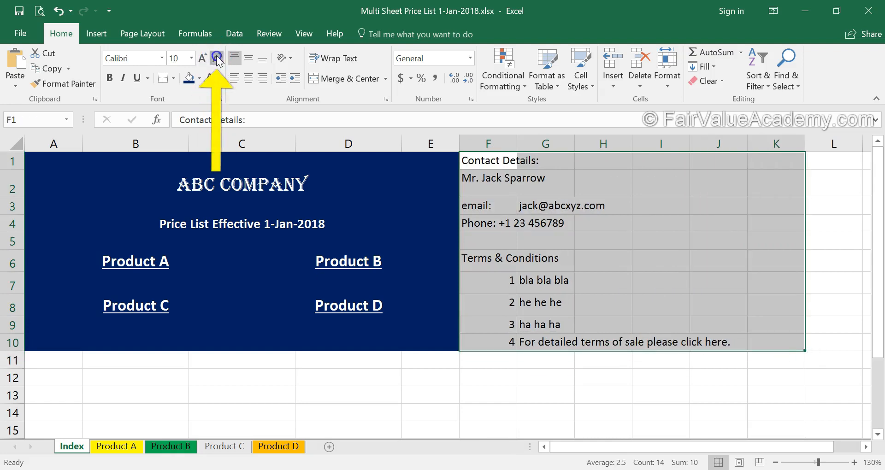
left_click(216, 55)
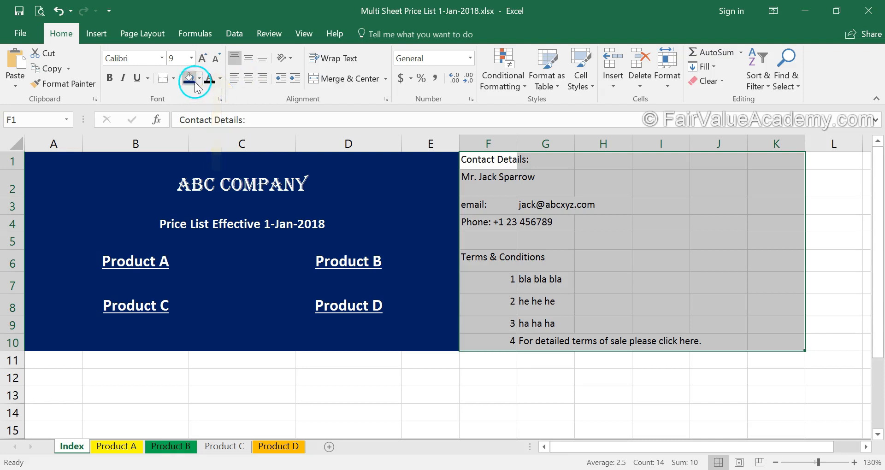
left_click(199, 80)
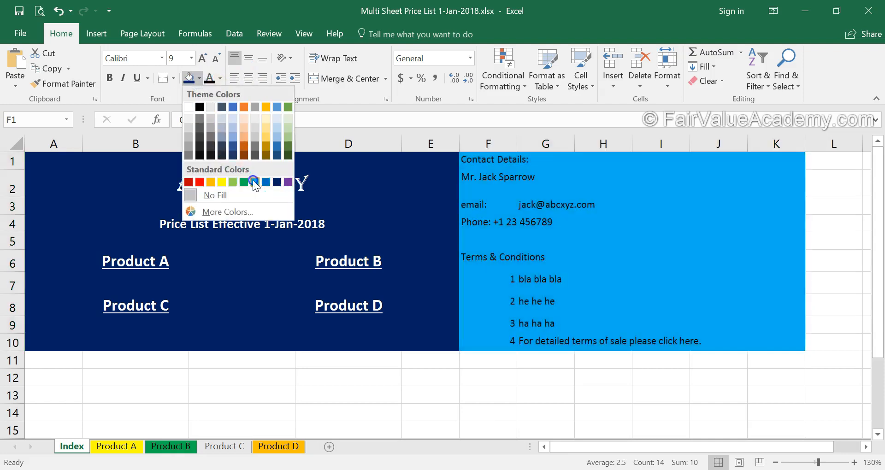
left_click(267, 180)
left_click(199, 81)
left_click(234, 133)
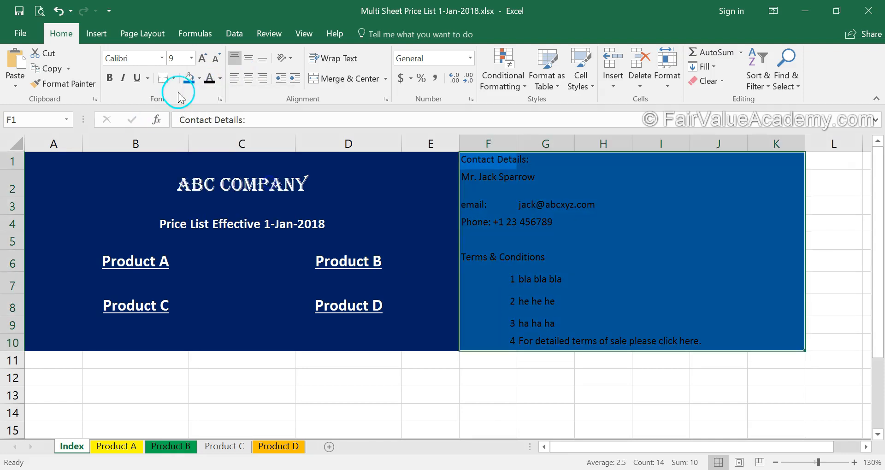
left_click(219, 82)
left_click(207, 122)
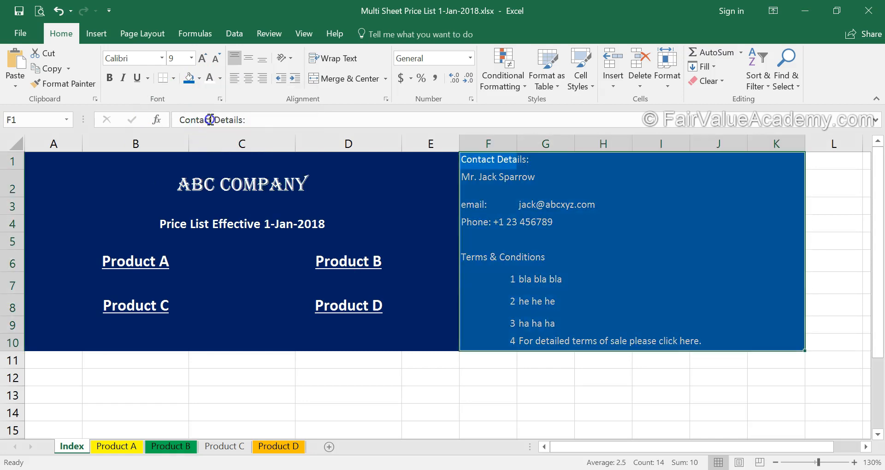
left_click(487, 402)
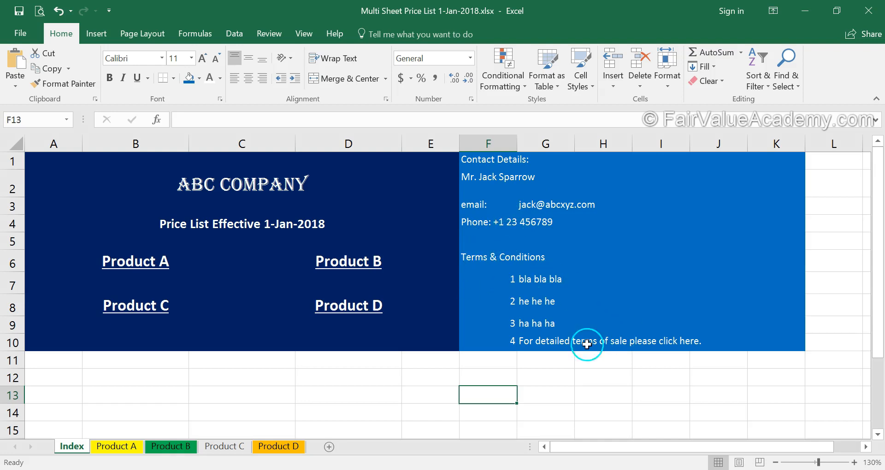
left_click(542, 346)
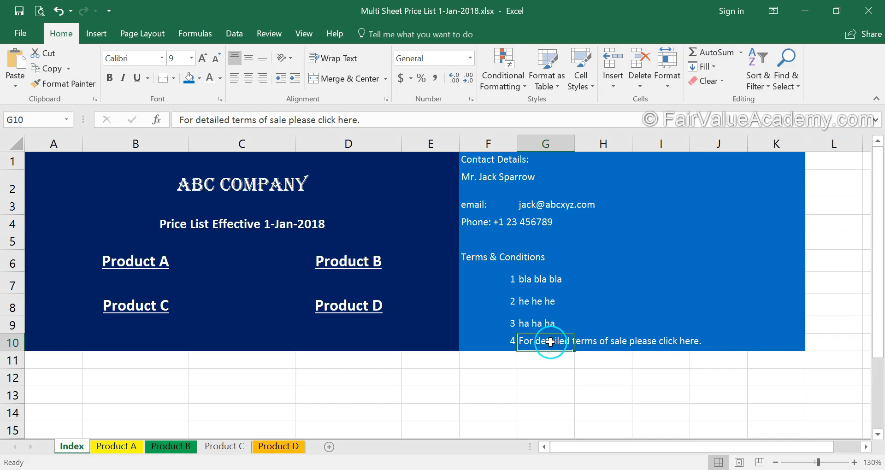
right_click(550, 342)
left_click(590, 333)
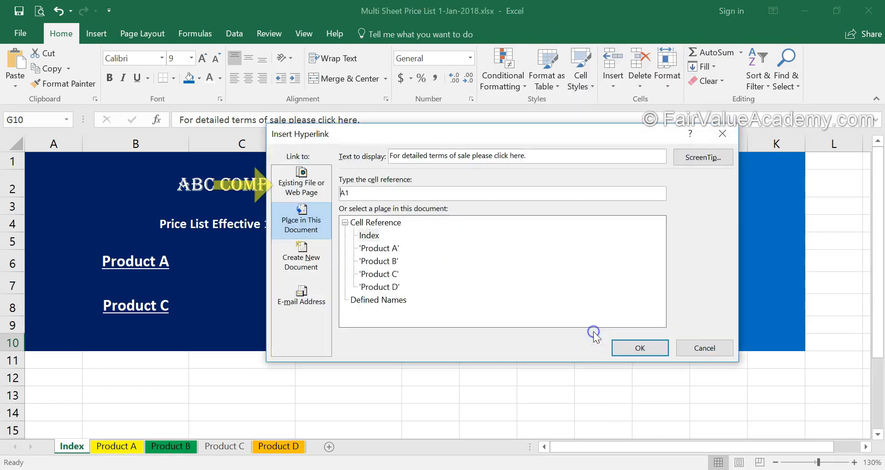
left_click(301, 184)
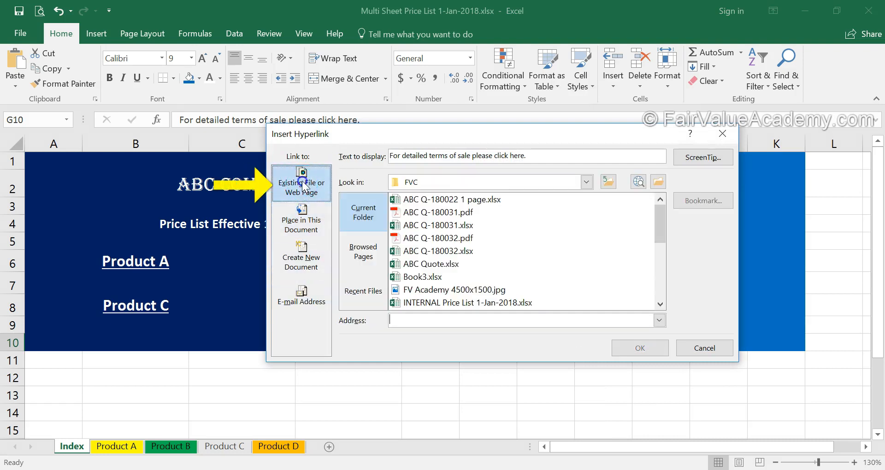
left_click(411, 319)
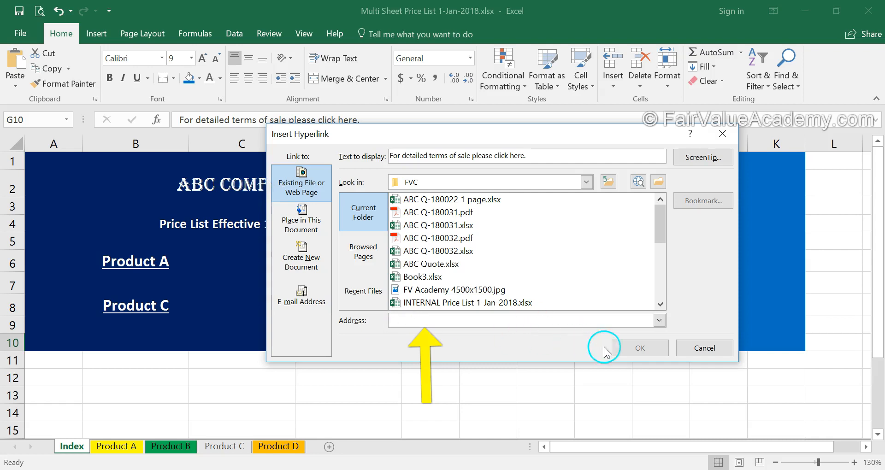
left_click(717, 352)
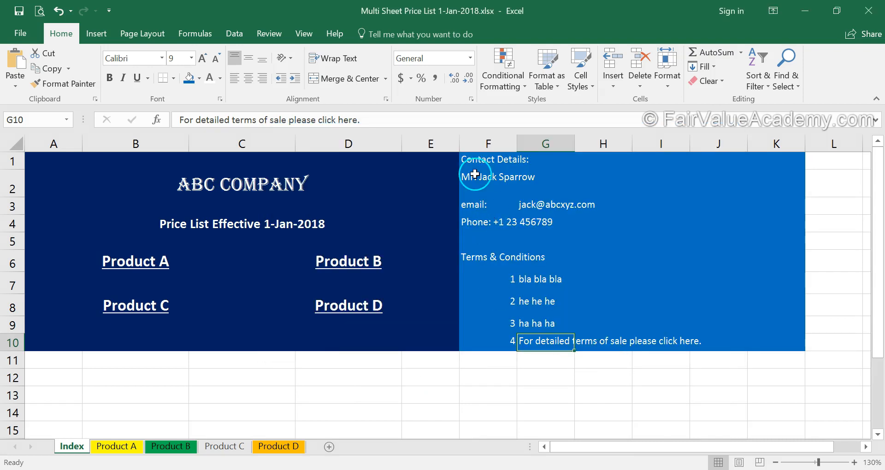
left_click(533, 204)
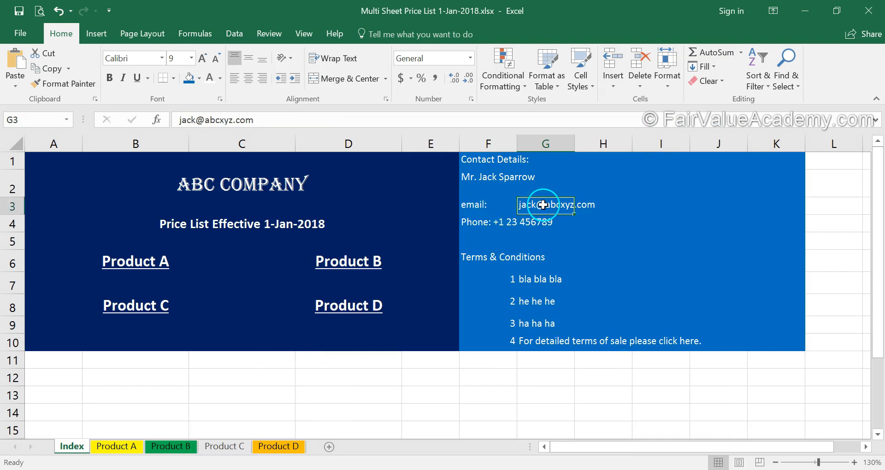
Link G3 to the contact's e-mail address with tip 'Click here to send' and subject 'Enquiry from Price list'.
right_click(537, 204)
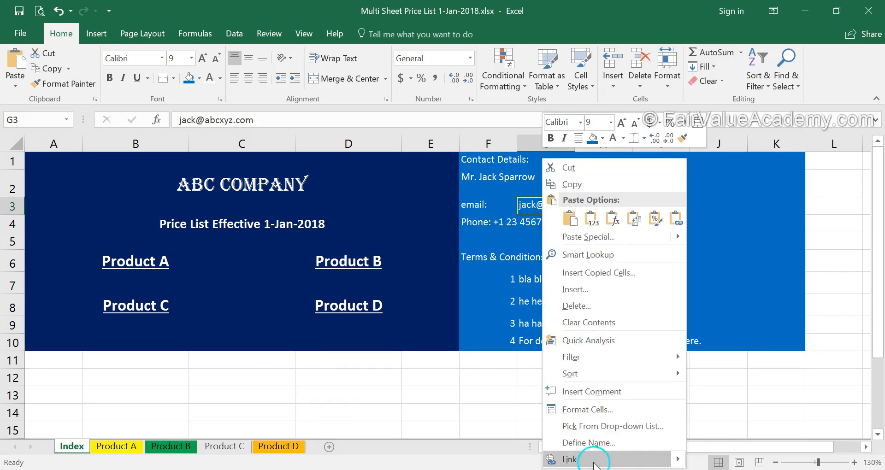
left_click(592, 459)
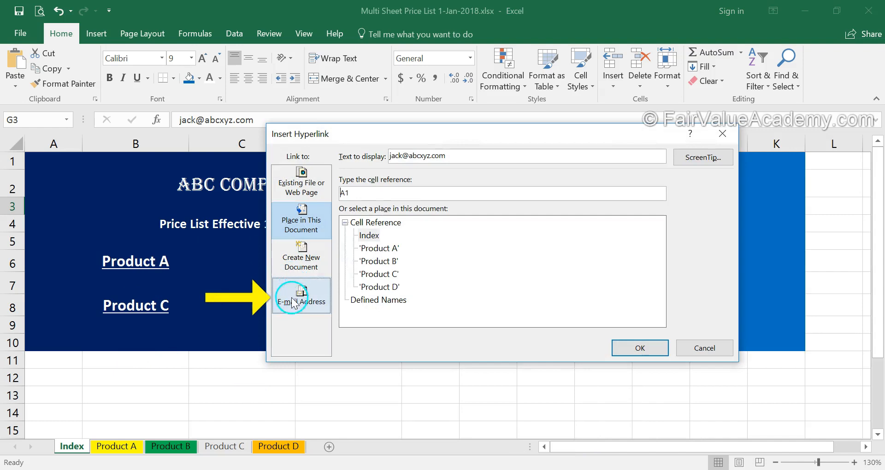
left_click(291, 297)
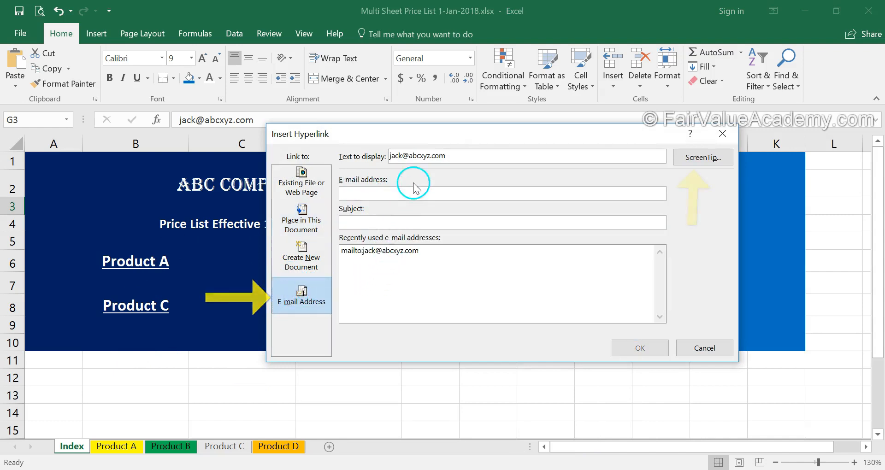
left_click(694, 159)
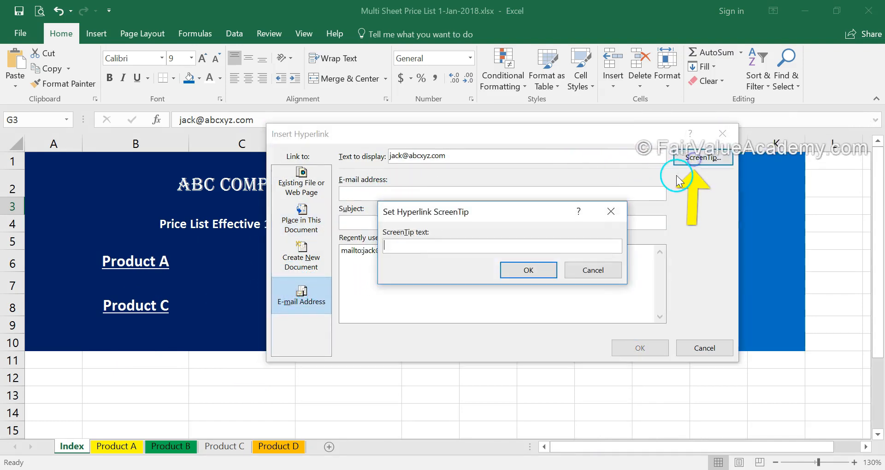
type("Click here to send an email to us")
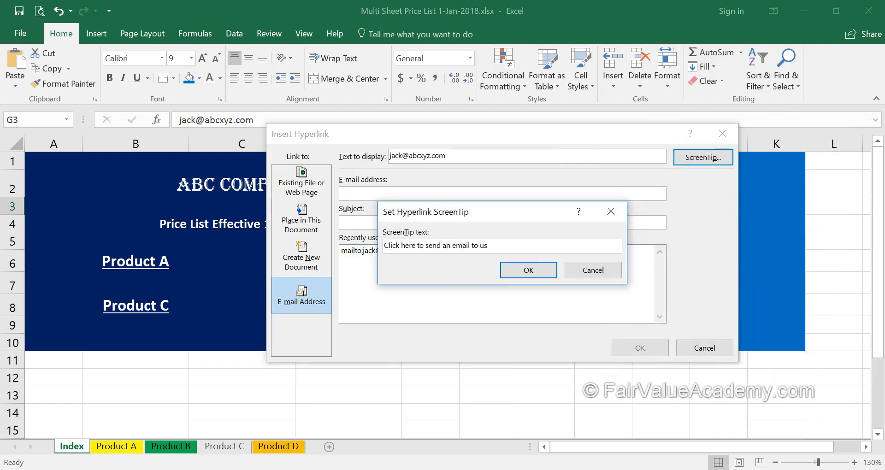
left_click(528, 270)
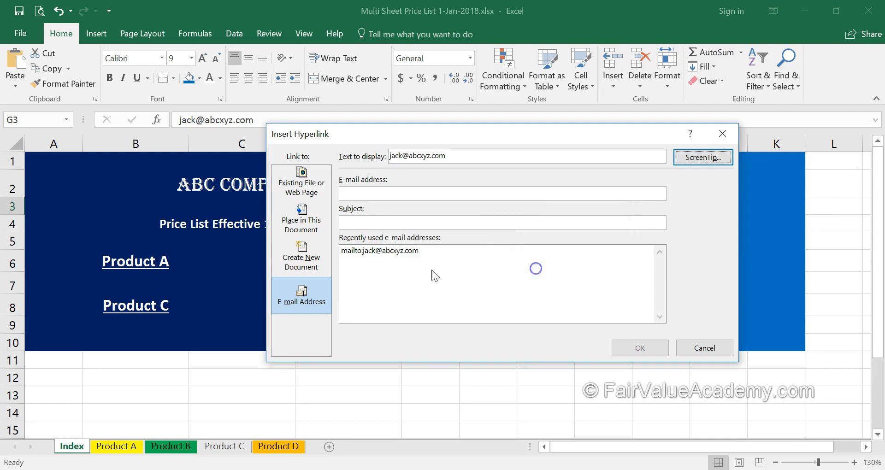
left_click(374, 194)
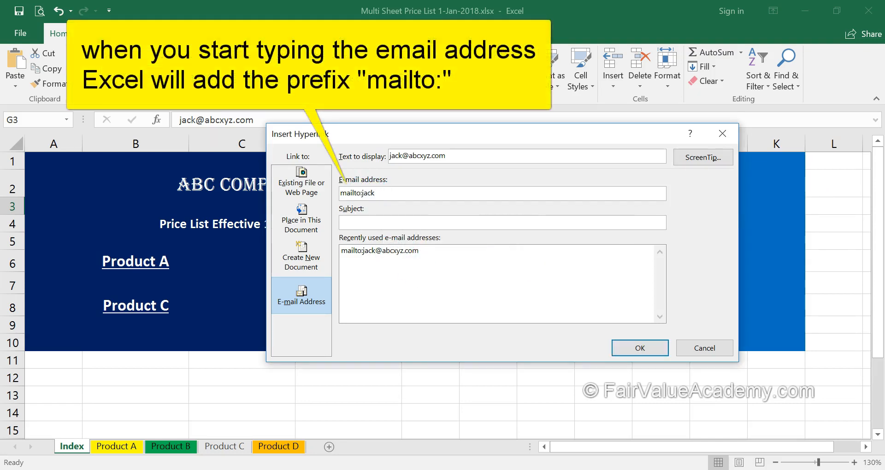
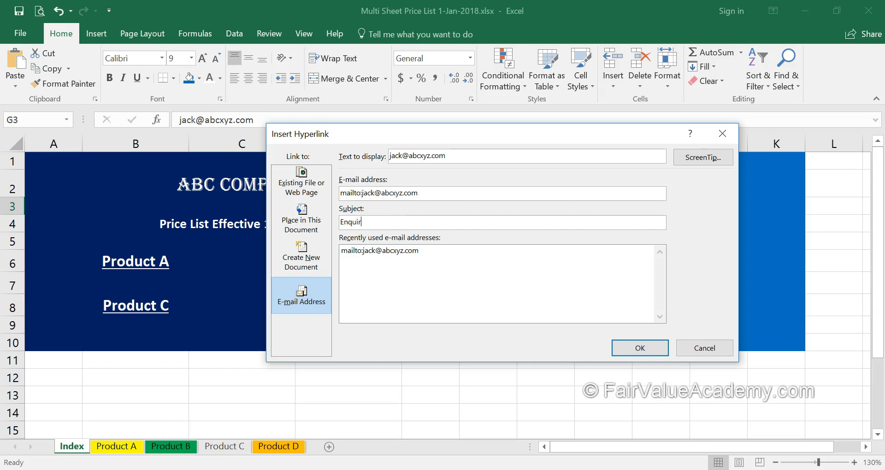
type("ce List")
left_click(637, 345)
left_click(696, 204)
Make the G3 e-mail link text white and click it to test it.
key("Left")
key("Left")
key("Left")
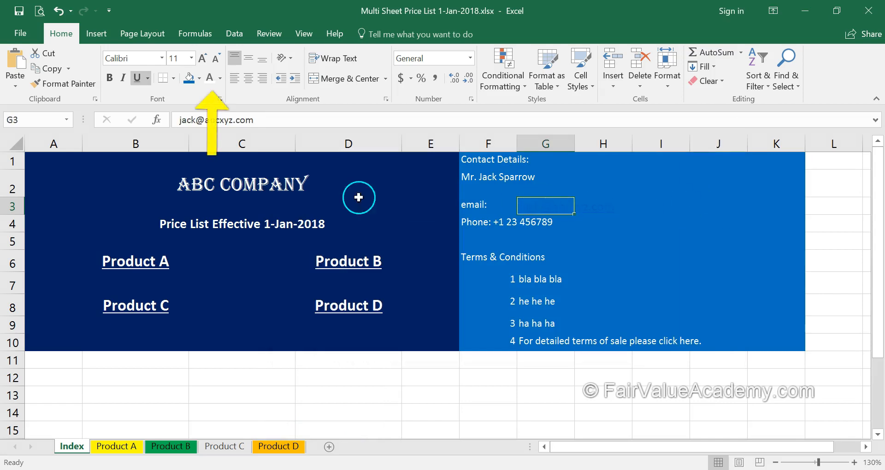
left_click(212, 78)
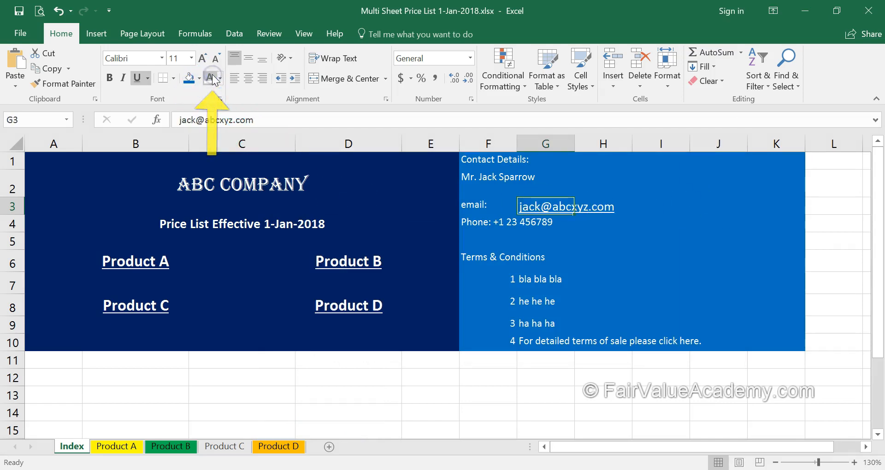
left_click(518, 407)
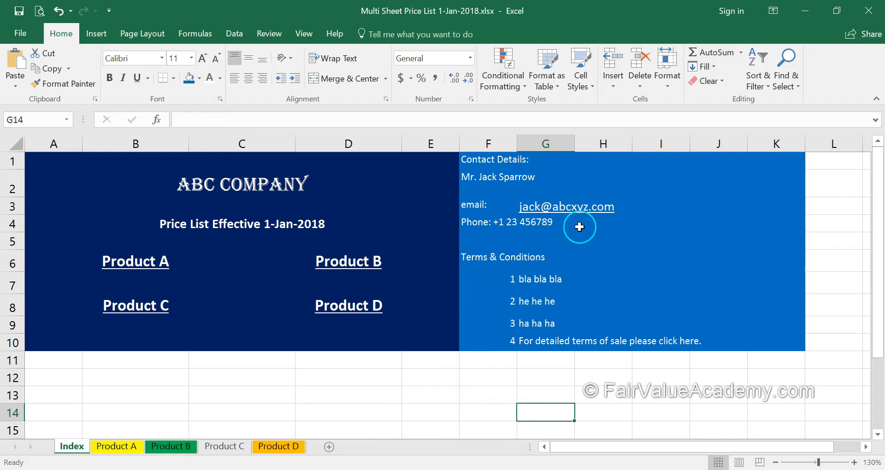
left_click(562, 210)
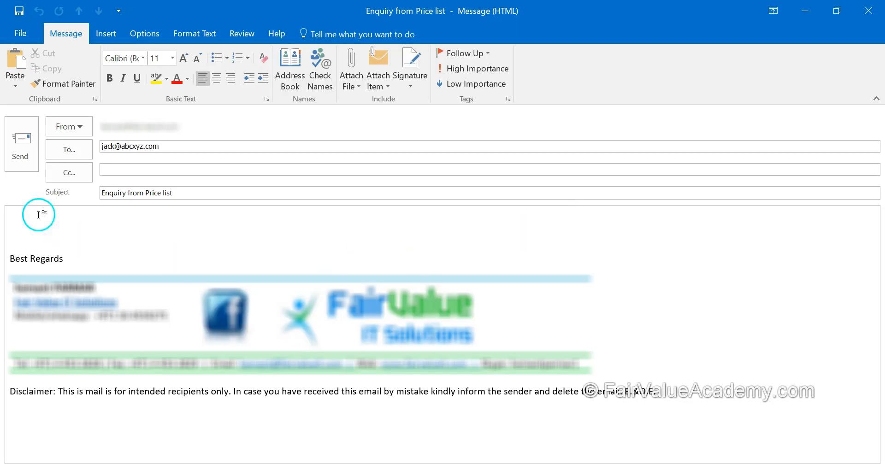
Verify the Outlook draft's recipient and 'Enquiry from Price list' subject, then return to Excel.
left_click(161, 147)
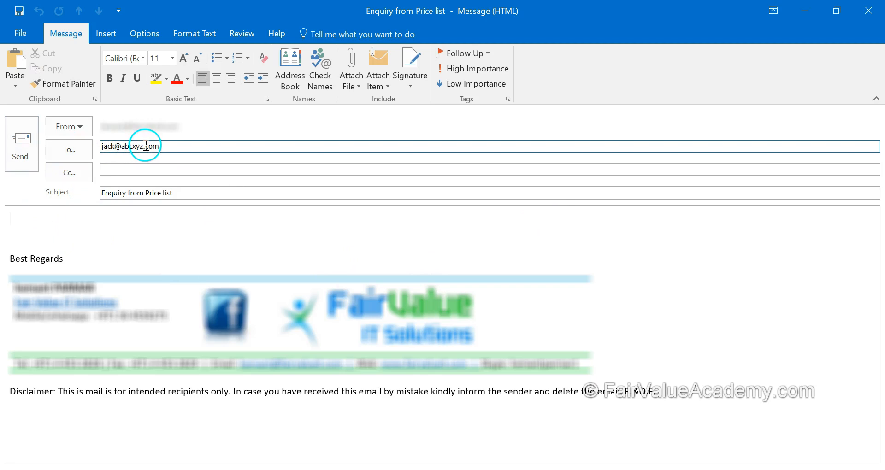
left_click_drag(182, 192, 81, 193)
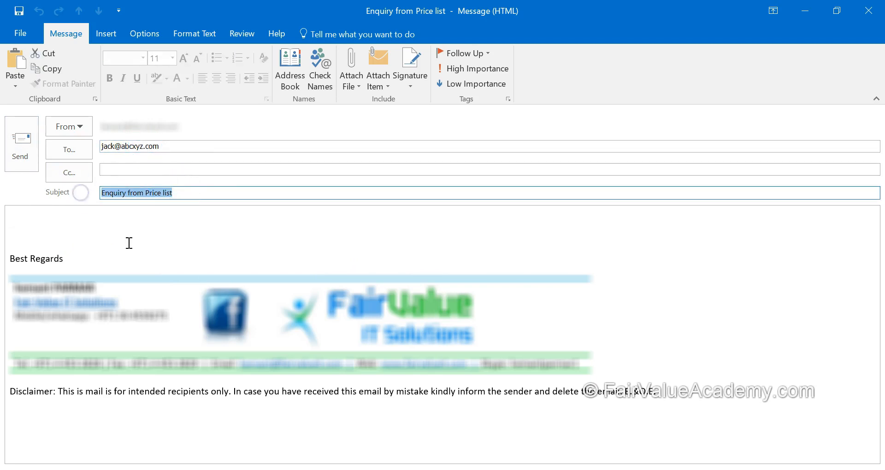
key("alt+Tab")
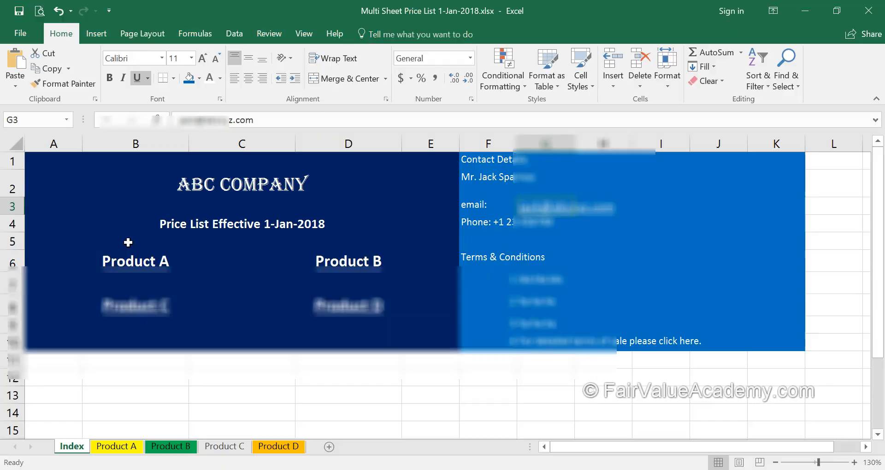
left_click(249, 364)
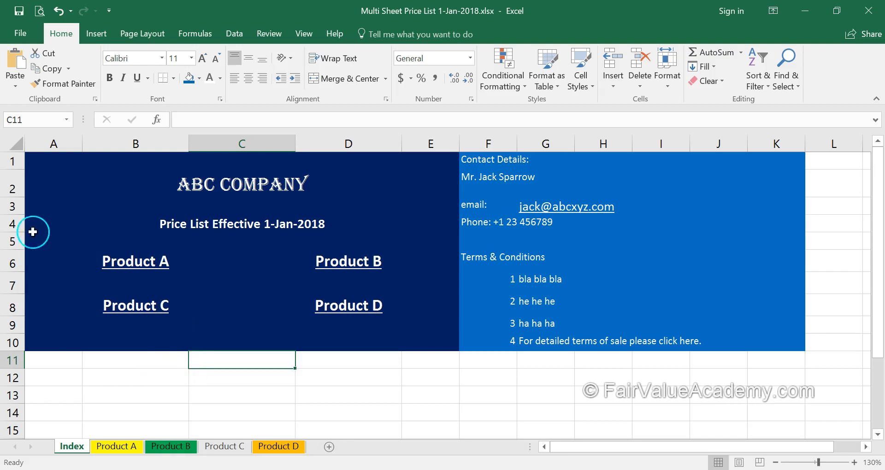
left_click(181, 378)
key("alt+Tab")
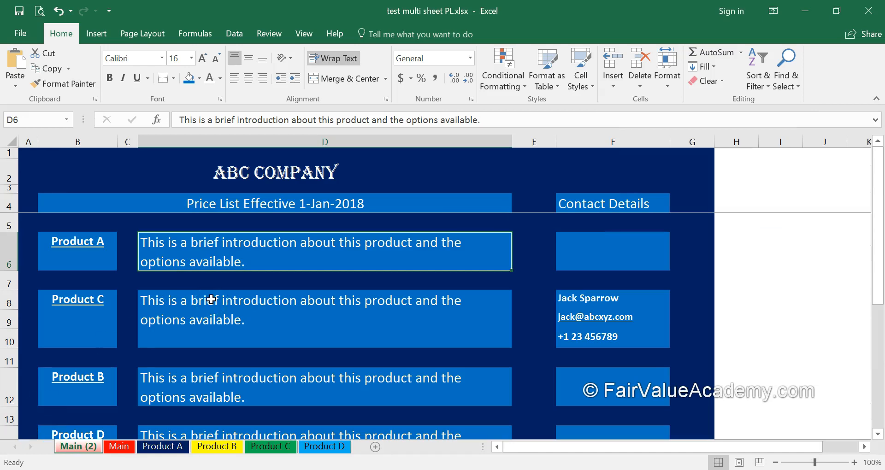
scroll(251, 341, "down", 1)
scroll(253, 344, "up", 1)
left_click(248, 331)
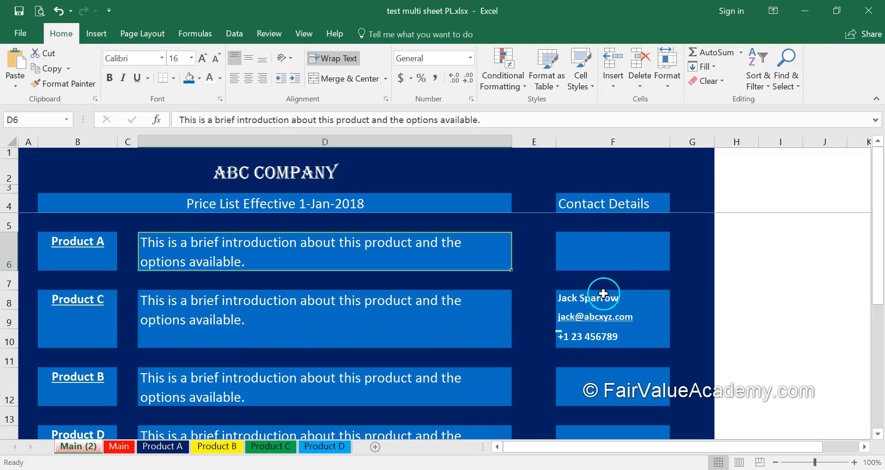
left_click(538, 305)
key("Down")
key("Down")
key("Up")
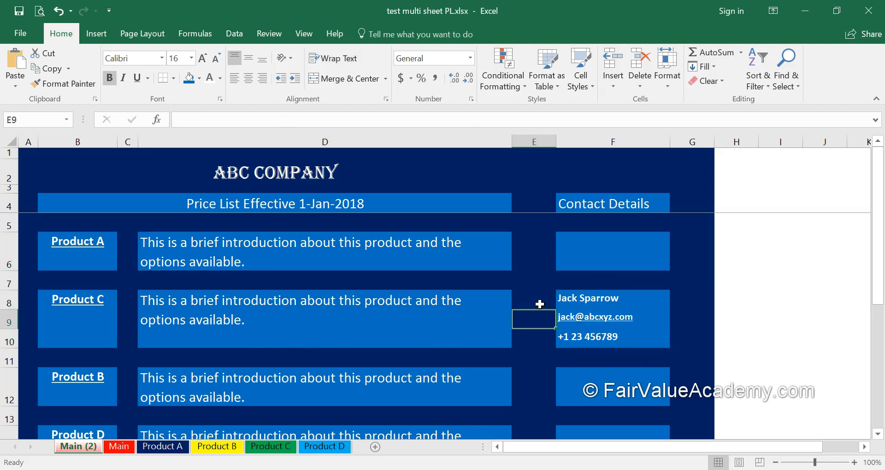
key("Left")
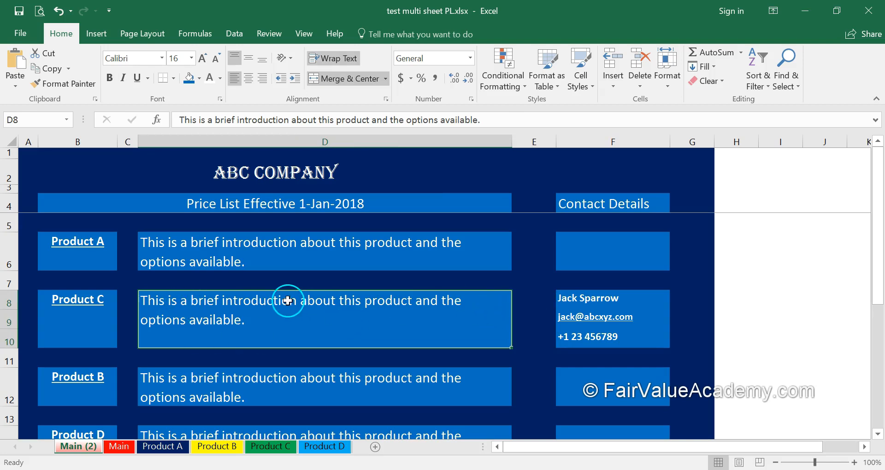
left_click(650, 301)
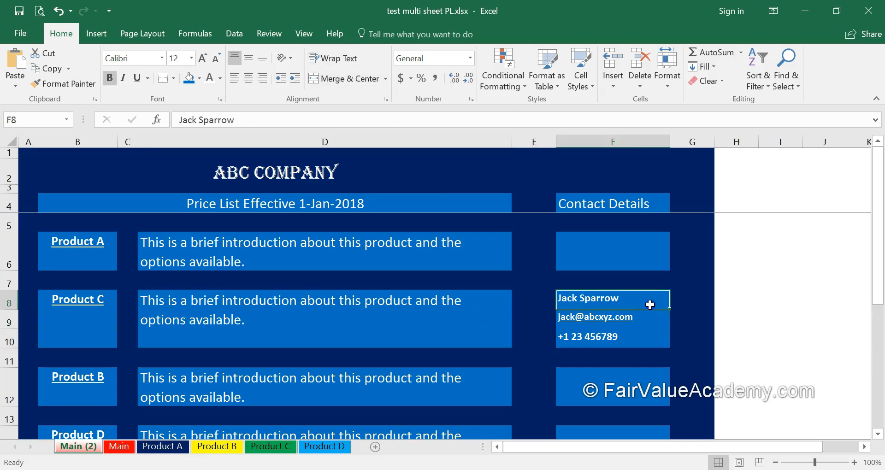
key("Down")
key("Down")
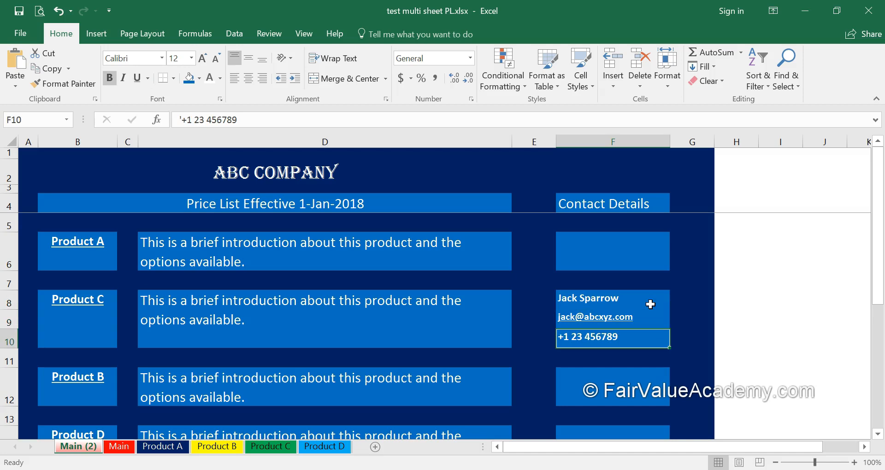
key("Up")
key("Up")
key("Down")
key("Down")
key("Down")
key("Down")
key("Down")
left_click(373, 276)
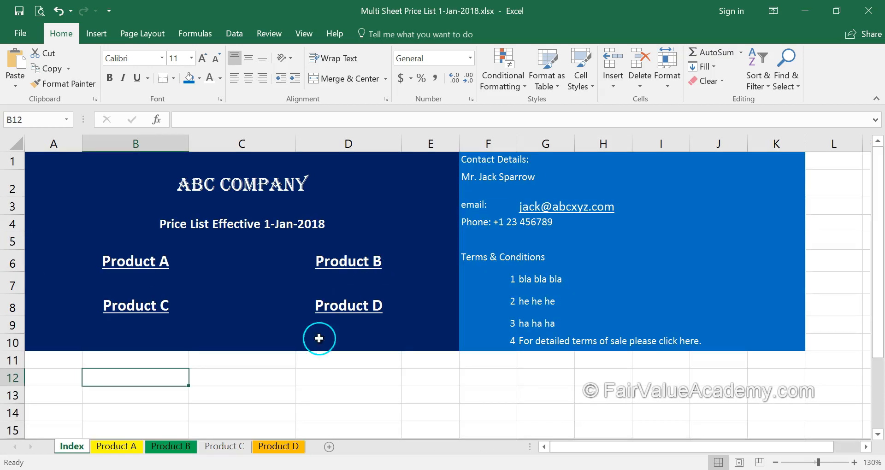
Scroll Product A down to the Laptops section, click the product image, then return to Index.
left_click(124, 447)
scroll(476, 241, "down", 12)
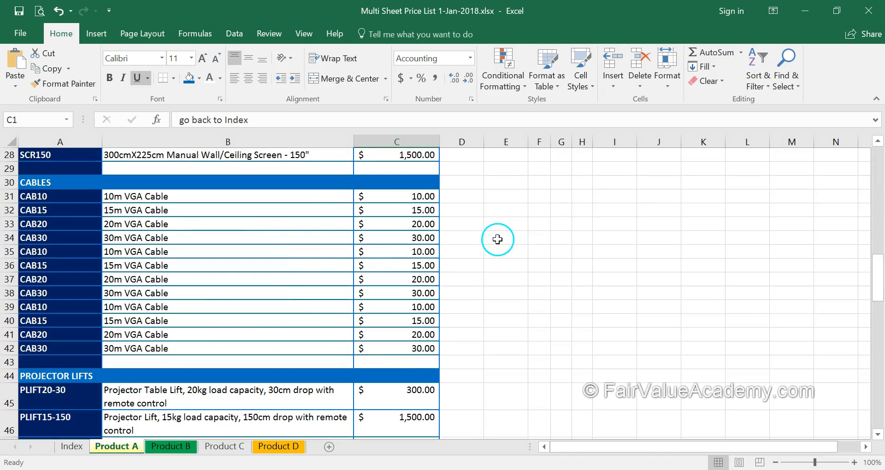
scroll(498, 239, "down", 5)
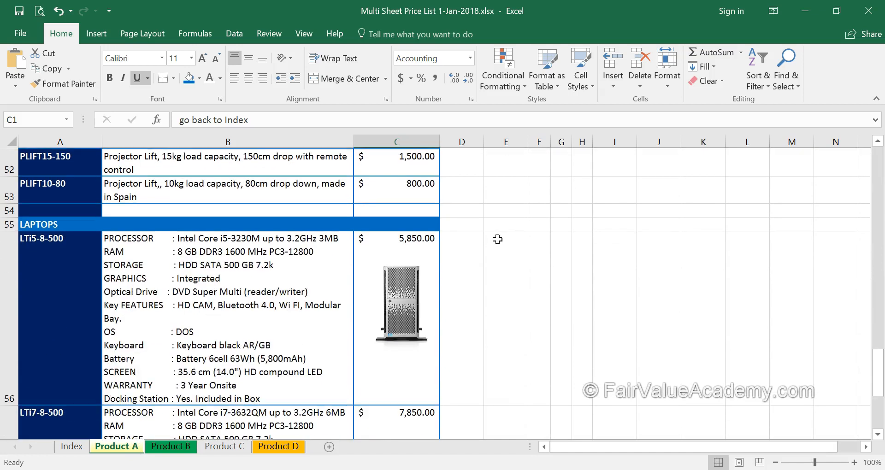
left_click(409, 322)
mouse_move(408, 317)
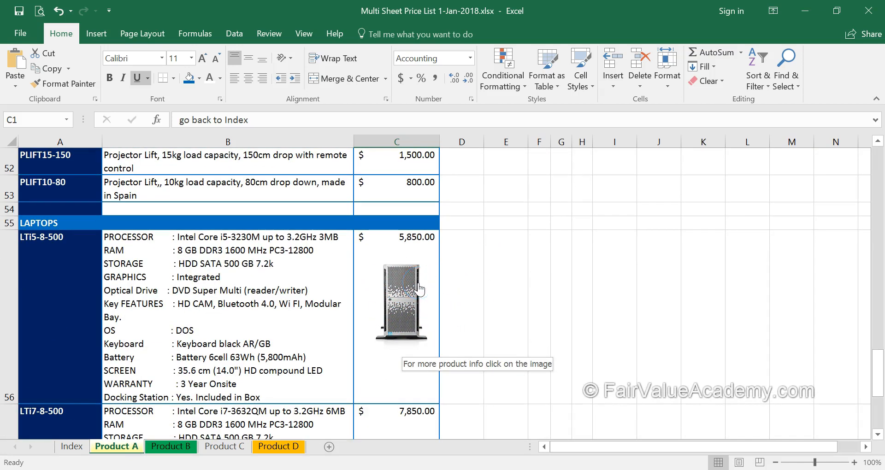
left_click(401, 321)
left_click(73, 445)
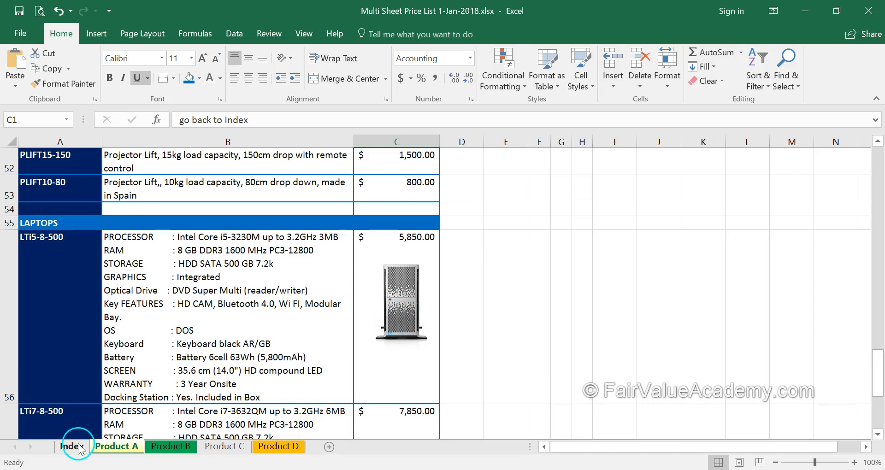